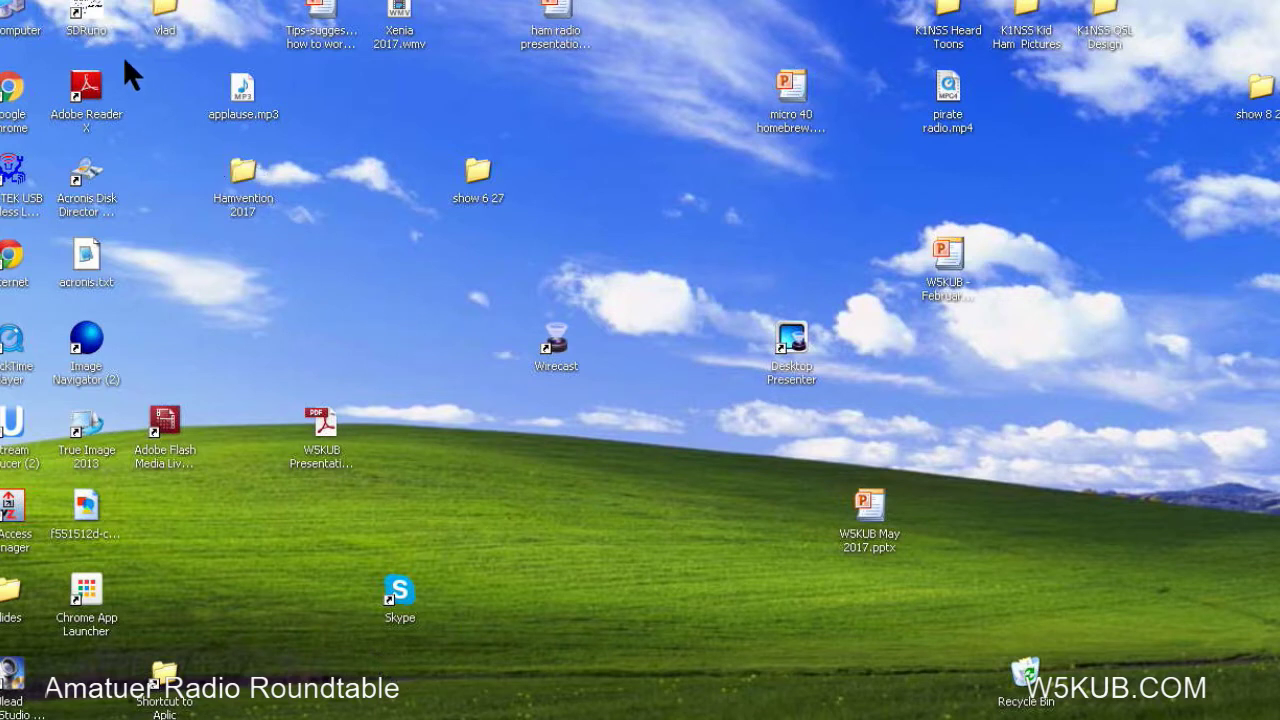
Step: Launch SDRuno and move its Main panel down to the lower part of the desktop
left_click(88, 16)
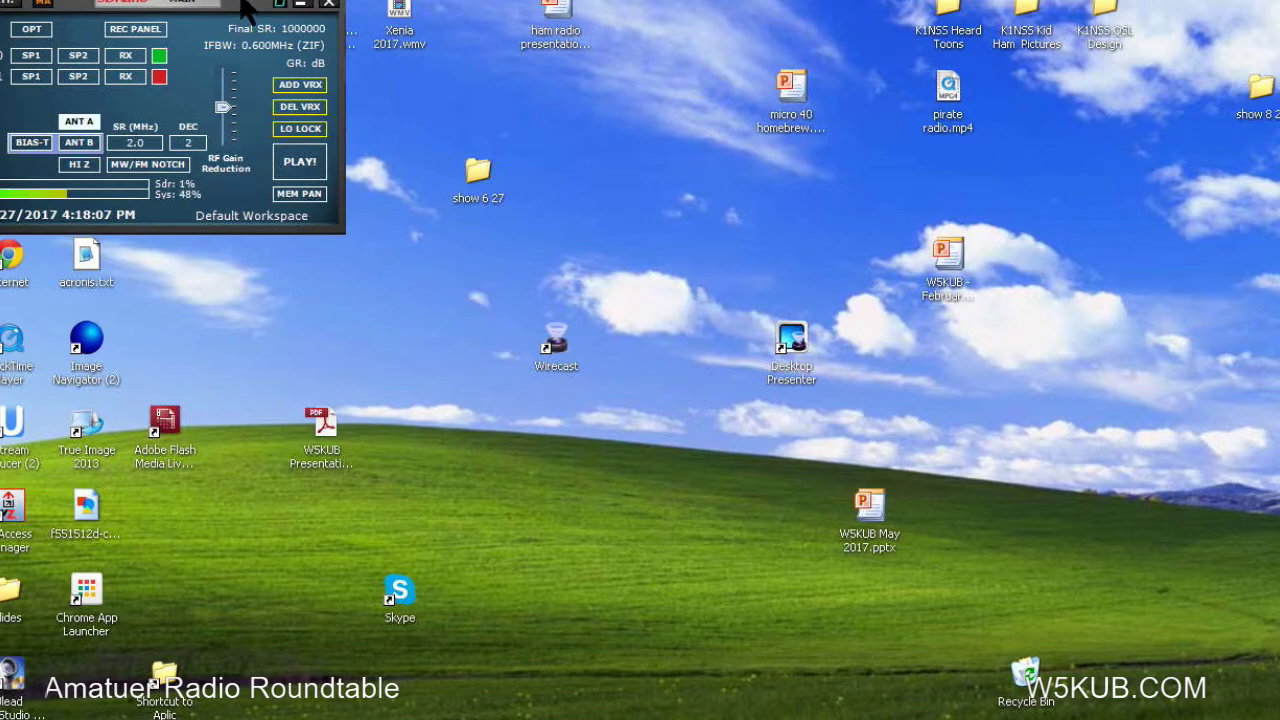
left_click_drag(243, 3, 287, 447)
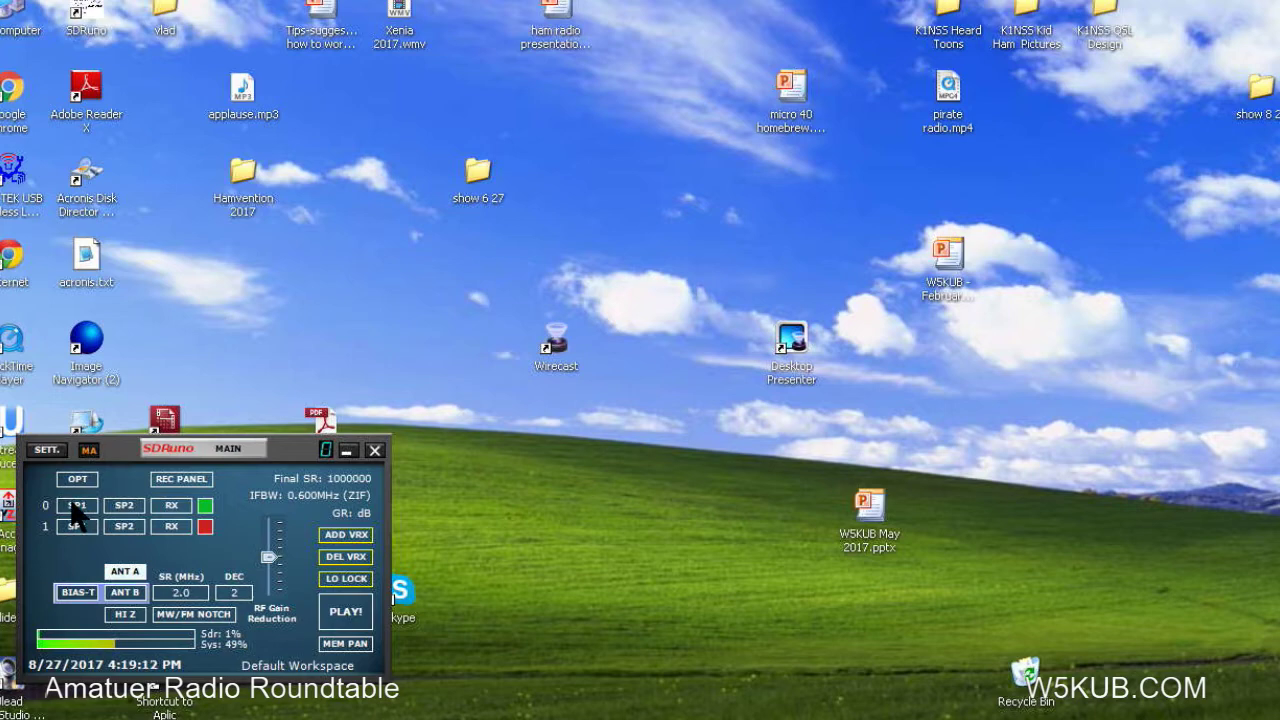
Step: Open receiver 0's main spectrum window, widen and shorten it, and place it across the desktop above the Main panel
left_click(74, 507)
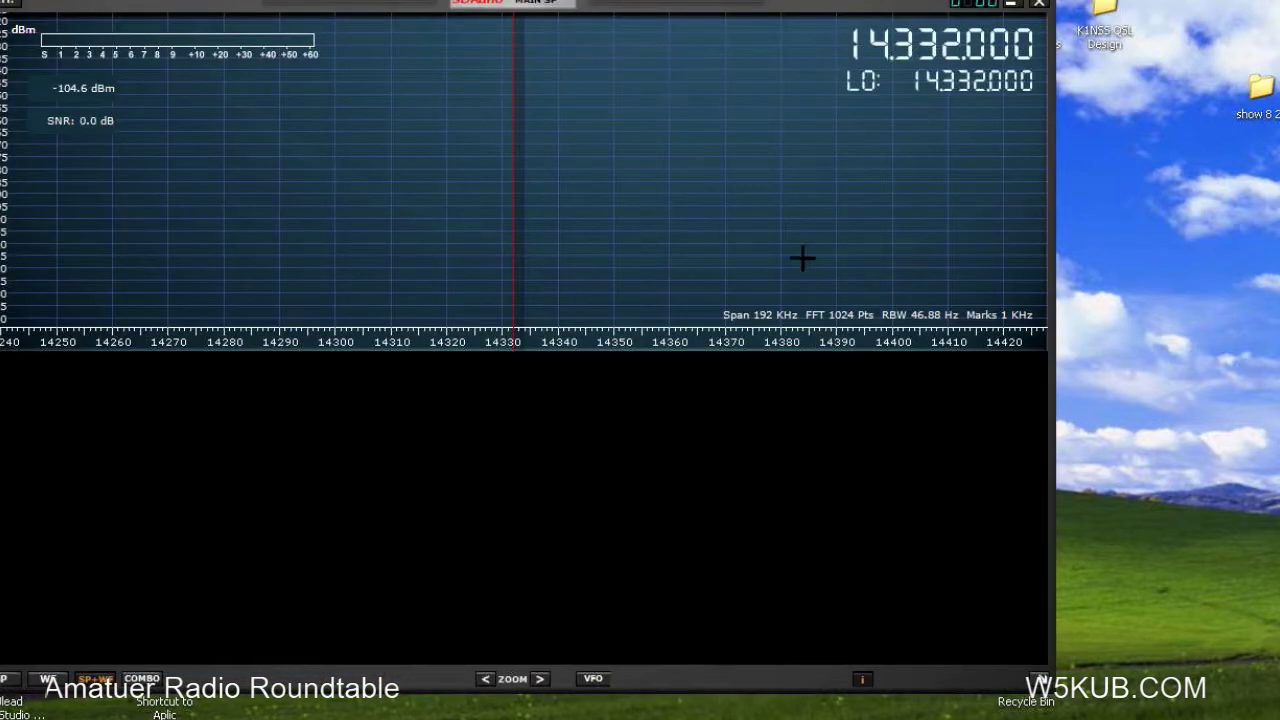
left_click_drag(1056, 188, 1276, 188)
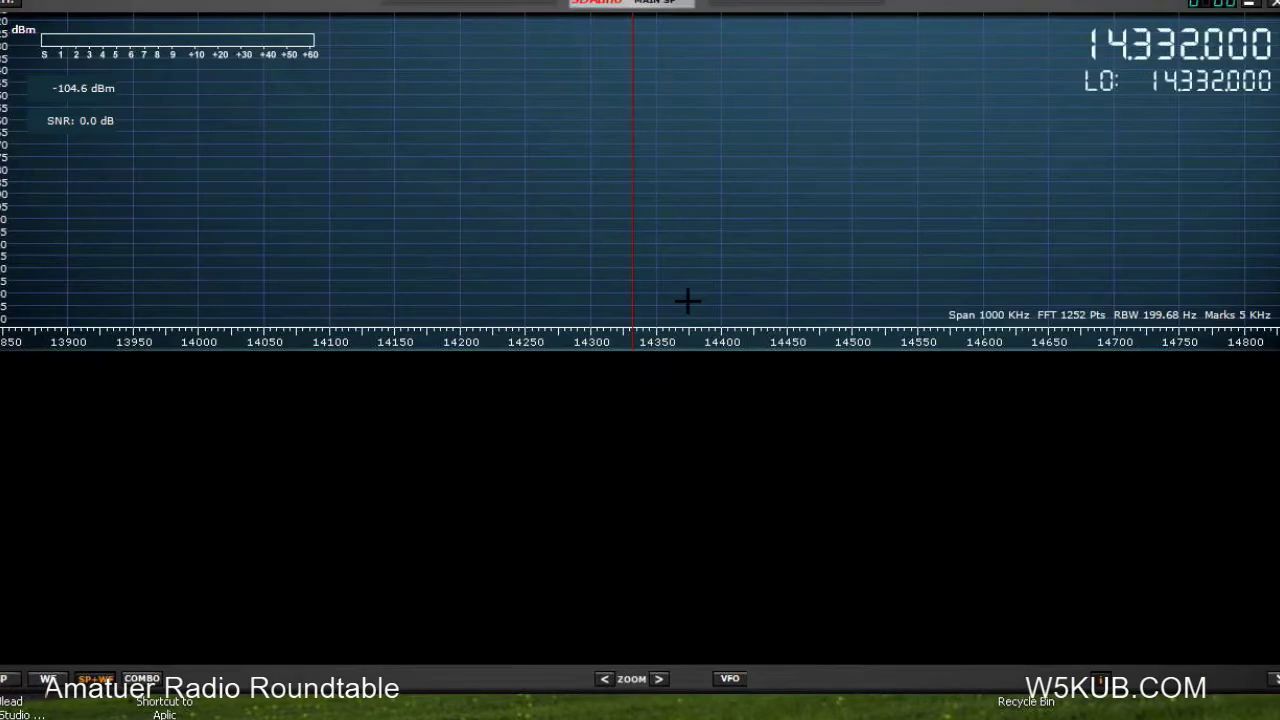
left_click_drag(519, 688, 519, 386)
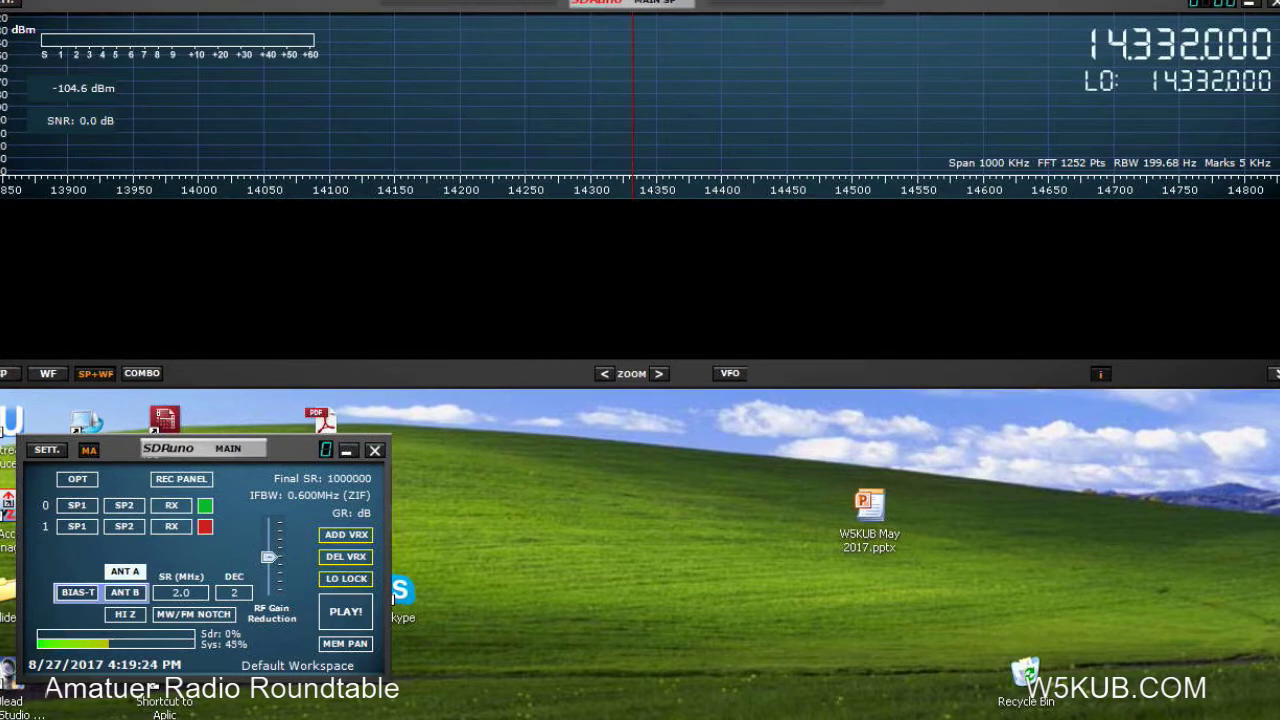
left_click_drag(1278, 200, 1238, 200)
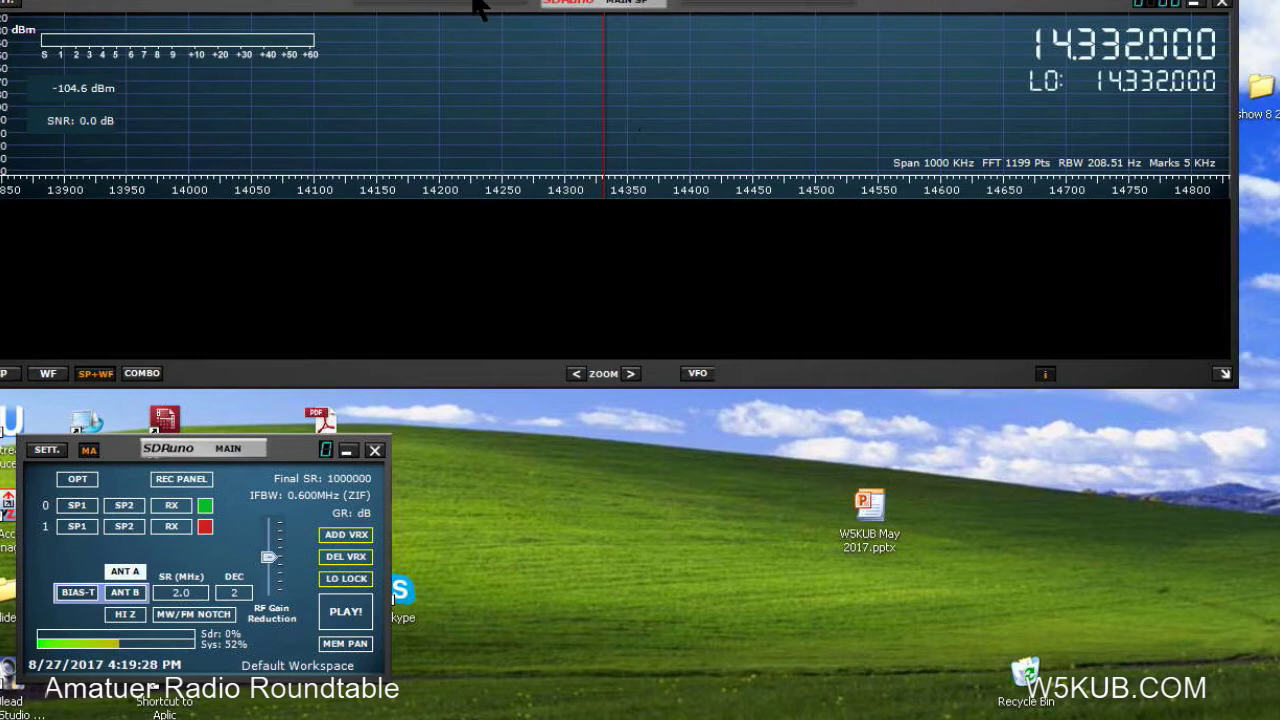
left_click_drag(480, 9, 509, 15)
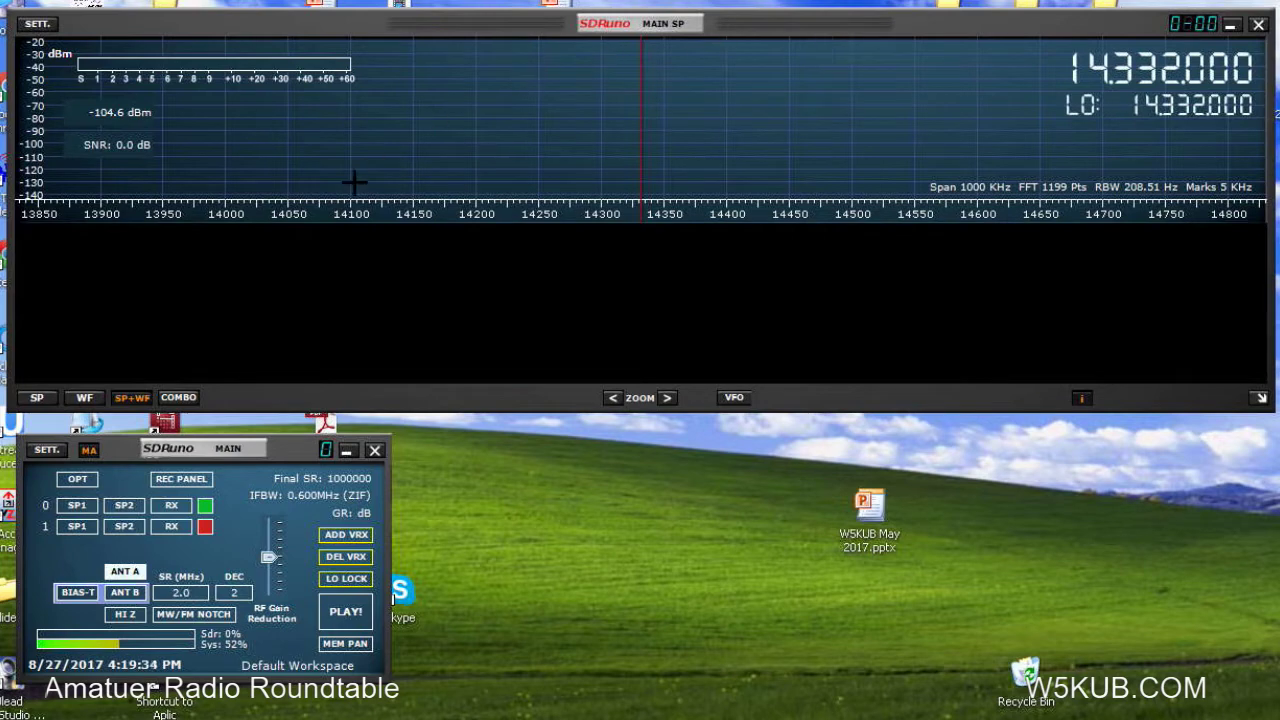
Step: Open receiver 0's auxiliary spectrum window and place it below the main spectrum
left_click(123, 507)
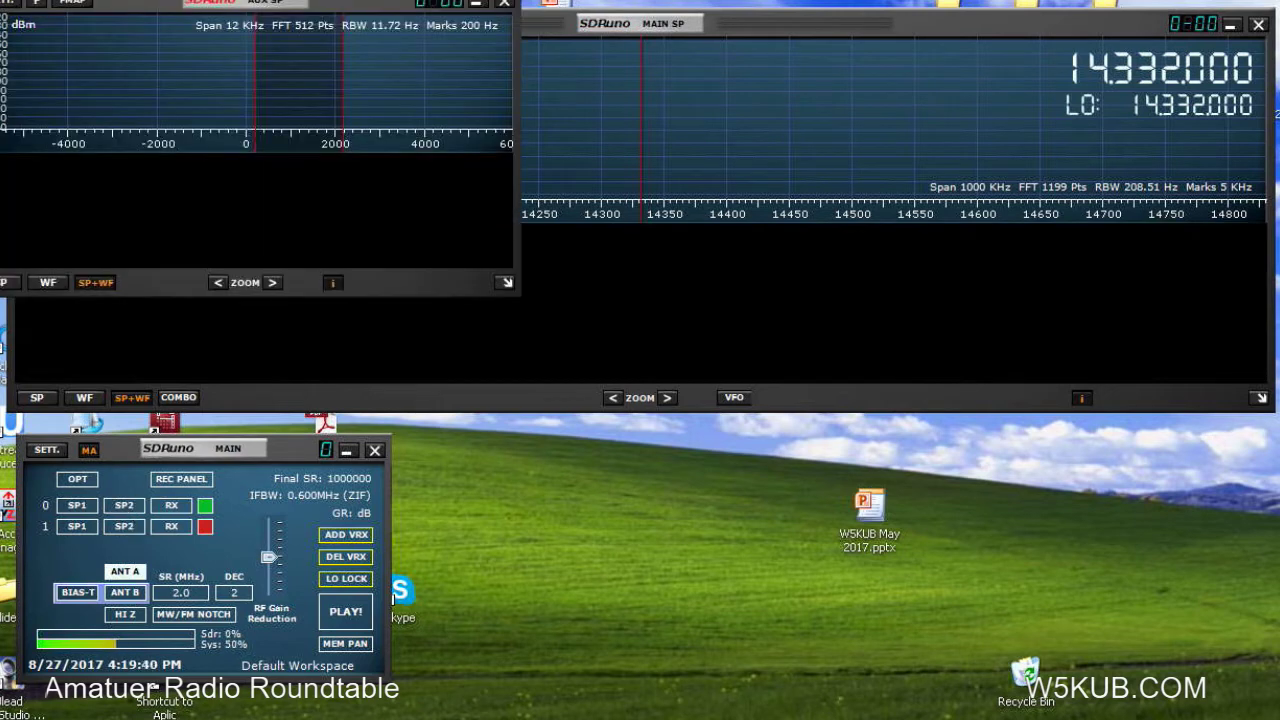
left_click_drag(143, 6, 886, 484)
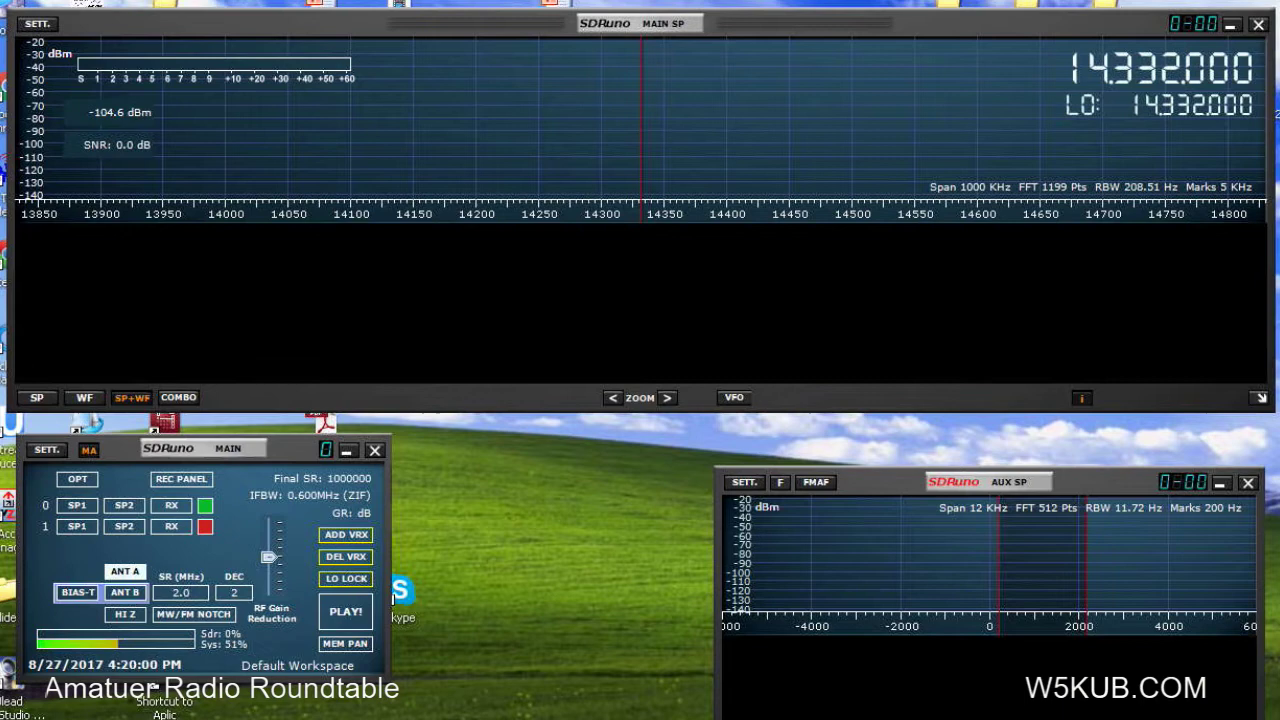
Step: Open receiver 0's RX Control panel and rearrange the windows so it sits between the Main panel and the auxiliary spectrum
left_click(169, 506)
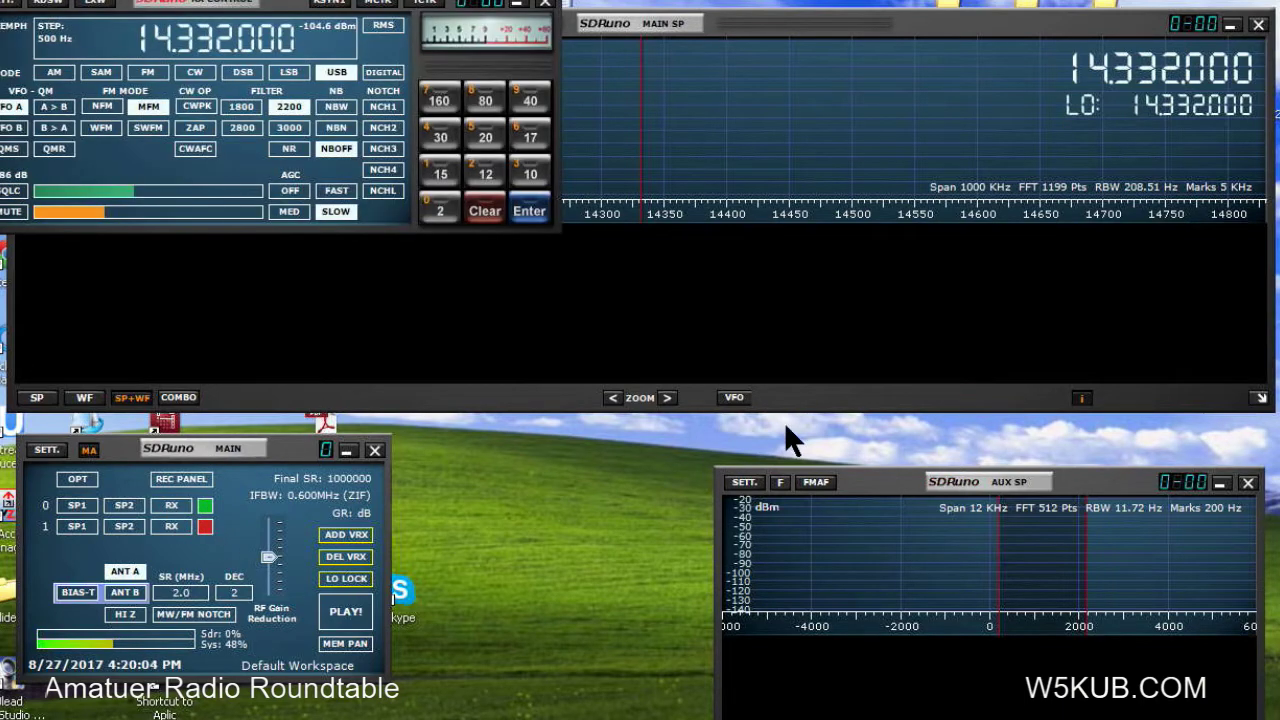
left_click_drag(884, 467, 982, 434)
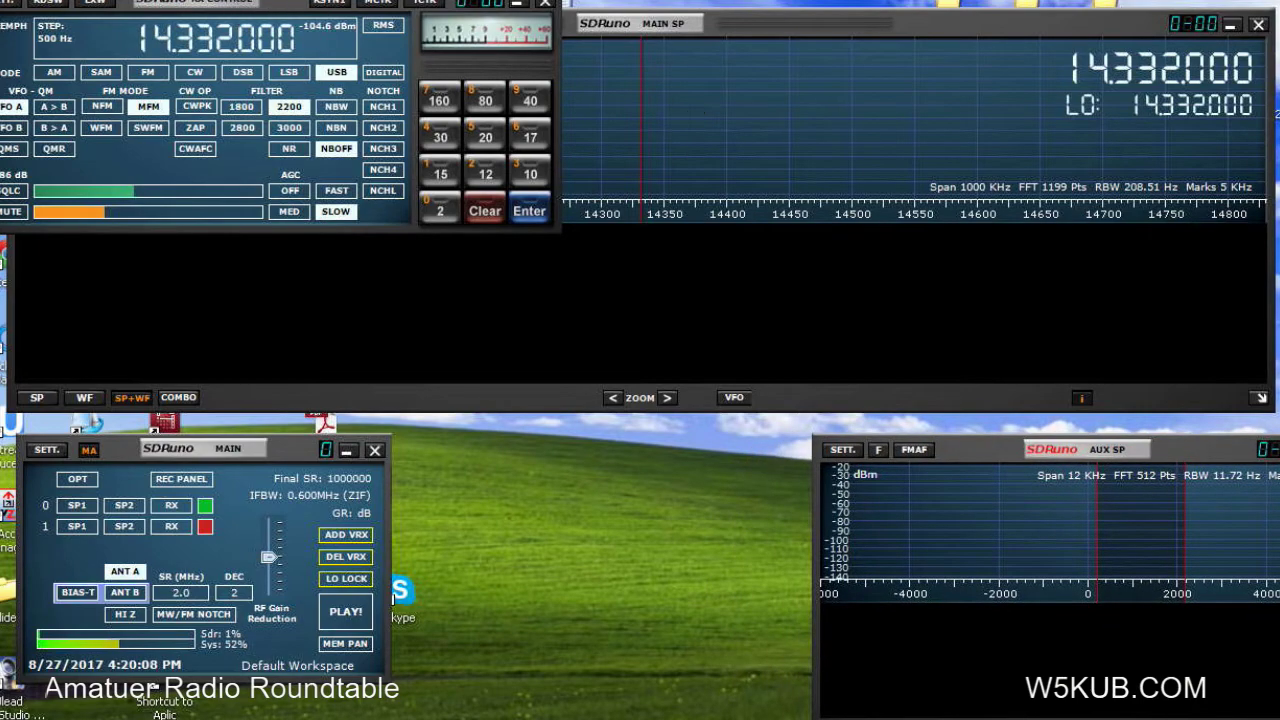
left_click_drag(280, 3, 577, 455)
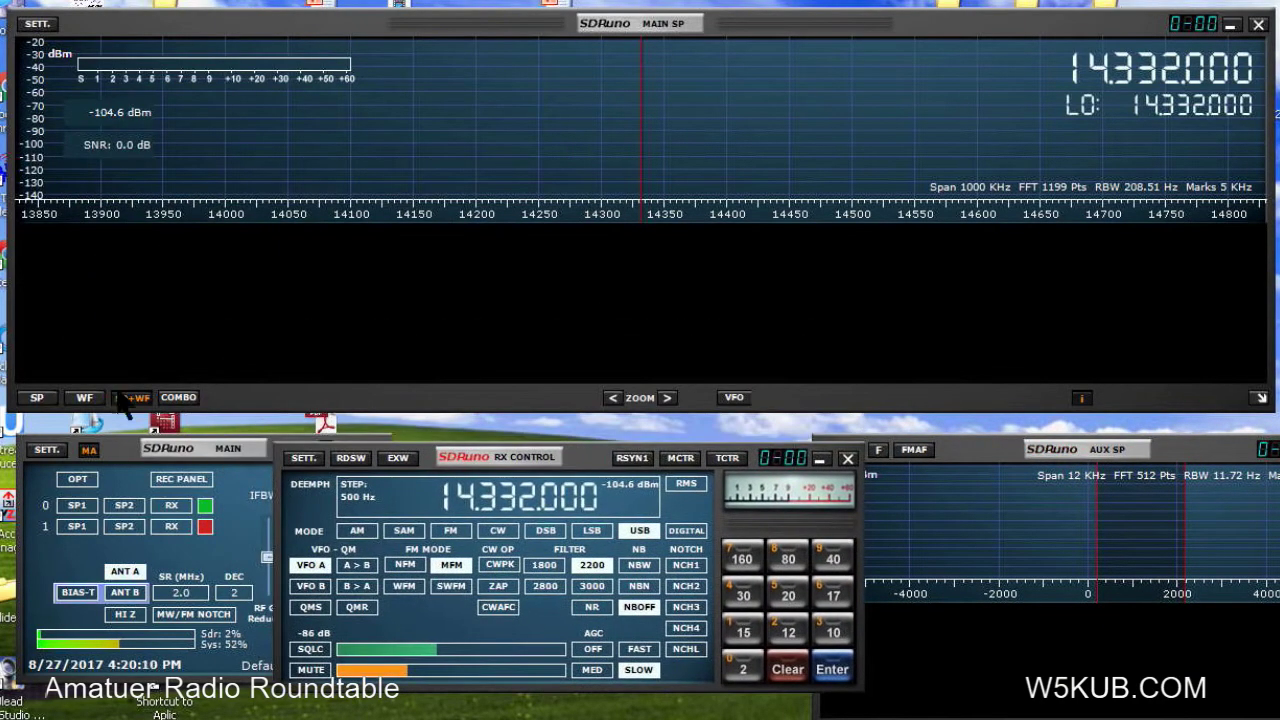
left_click_drag(128, 450, 83, 452)
left_click(410, 505)
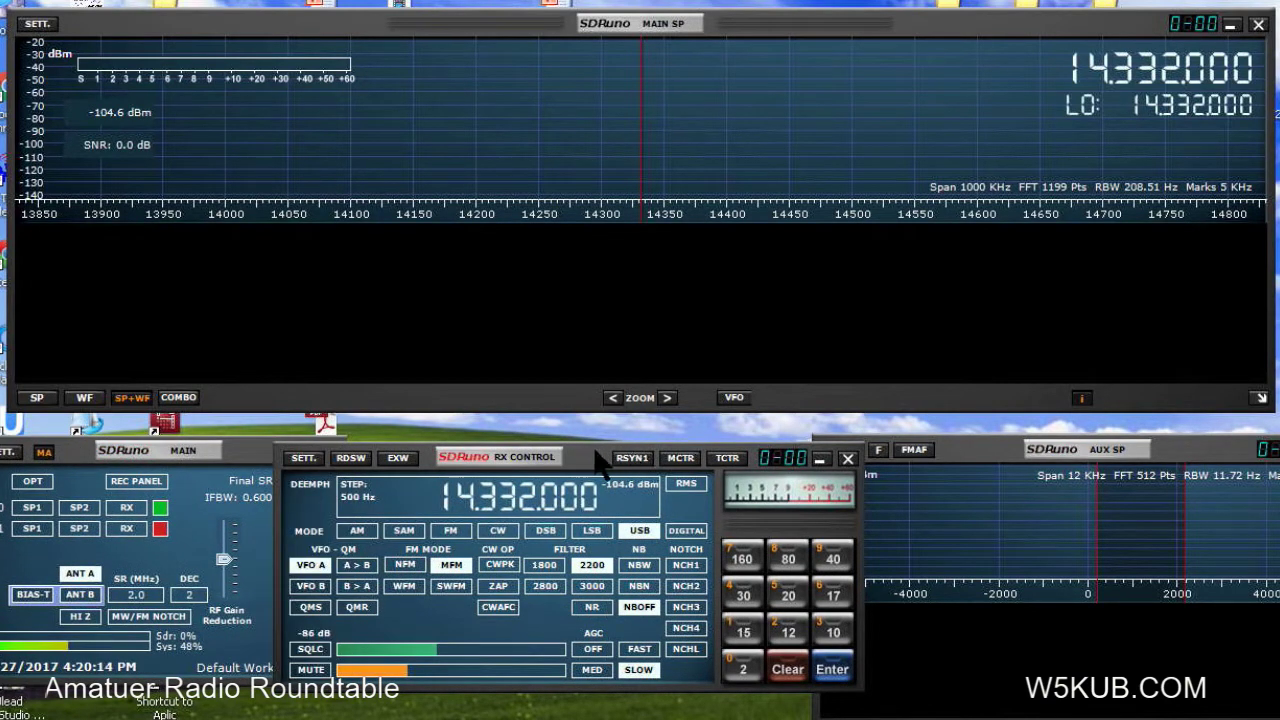
left_click_drag(589, 457, 659, 455)
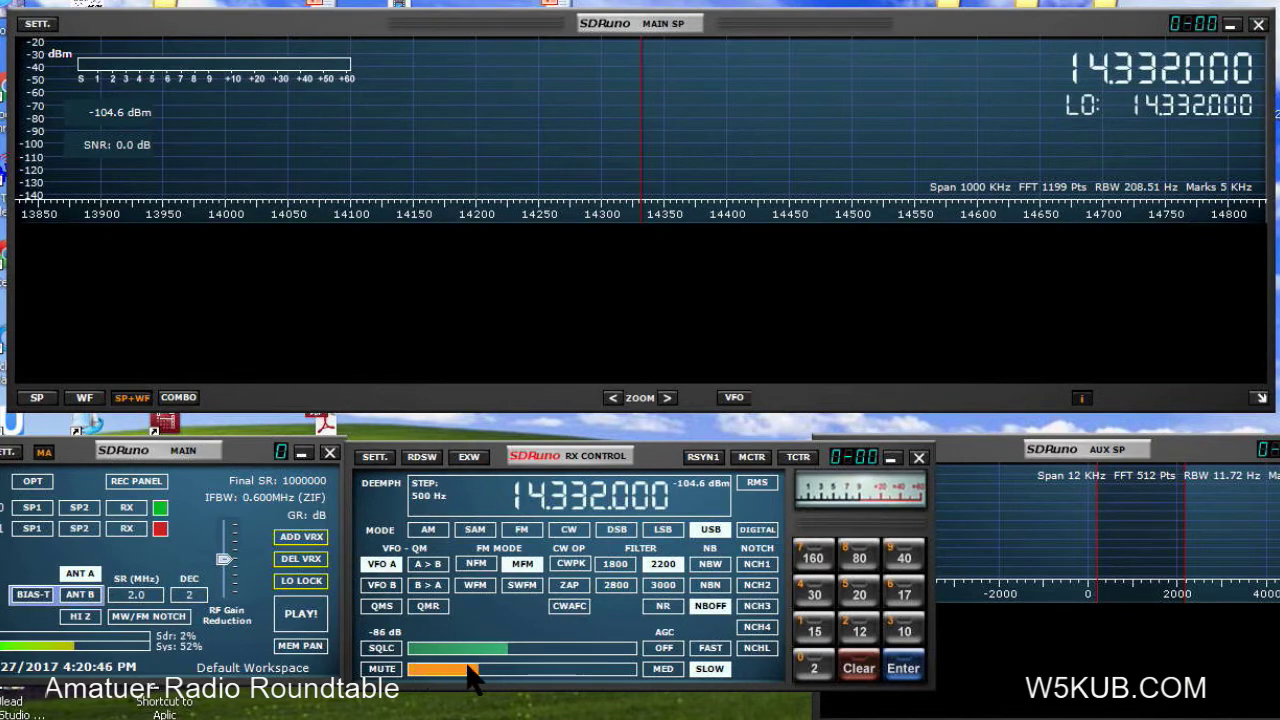
Step: Raise the audio volume to about half and start the receiver
mouse_move(478, 680)
left_mouse_down()
mouse_move(612, 680)
mouse_move(493, 668)
left_mouse_up()
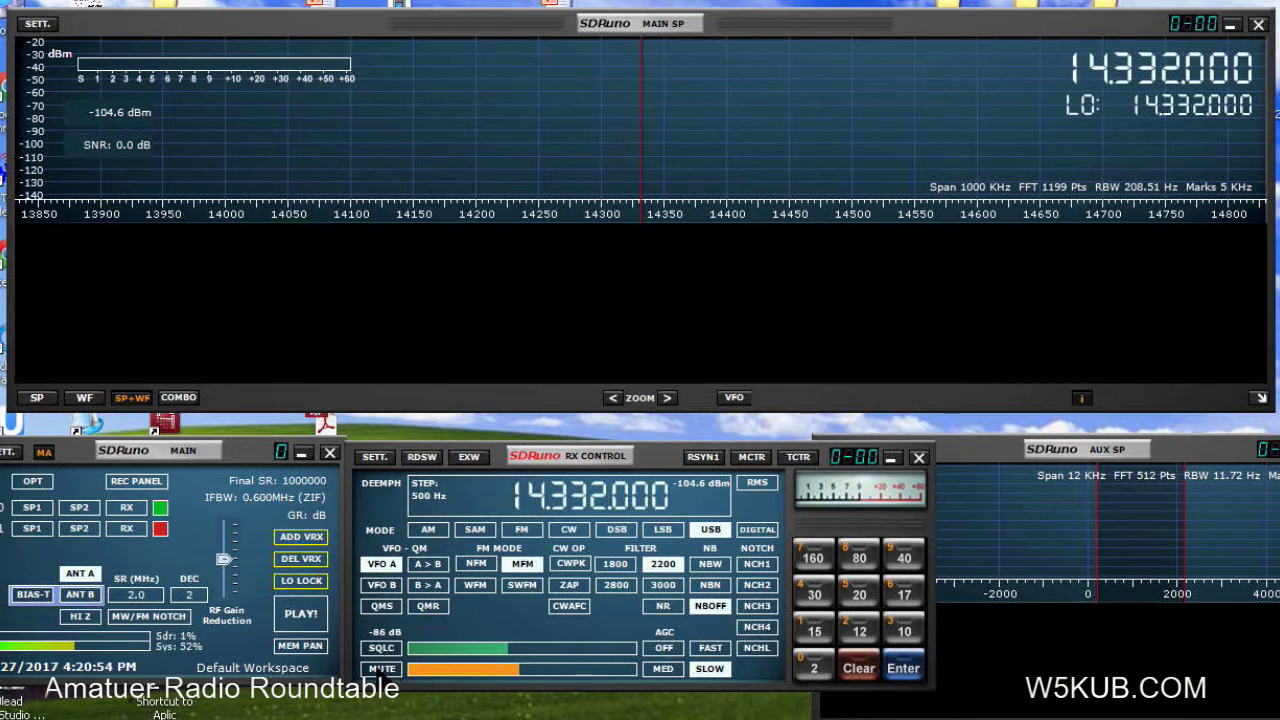
left_click(300, 618)
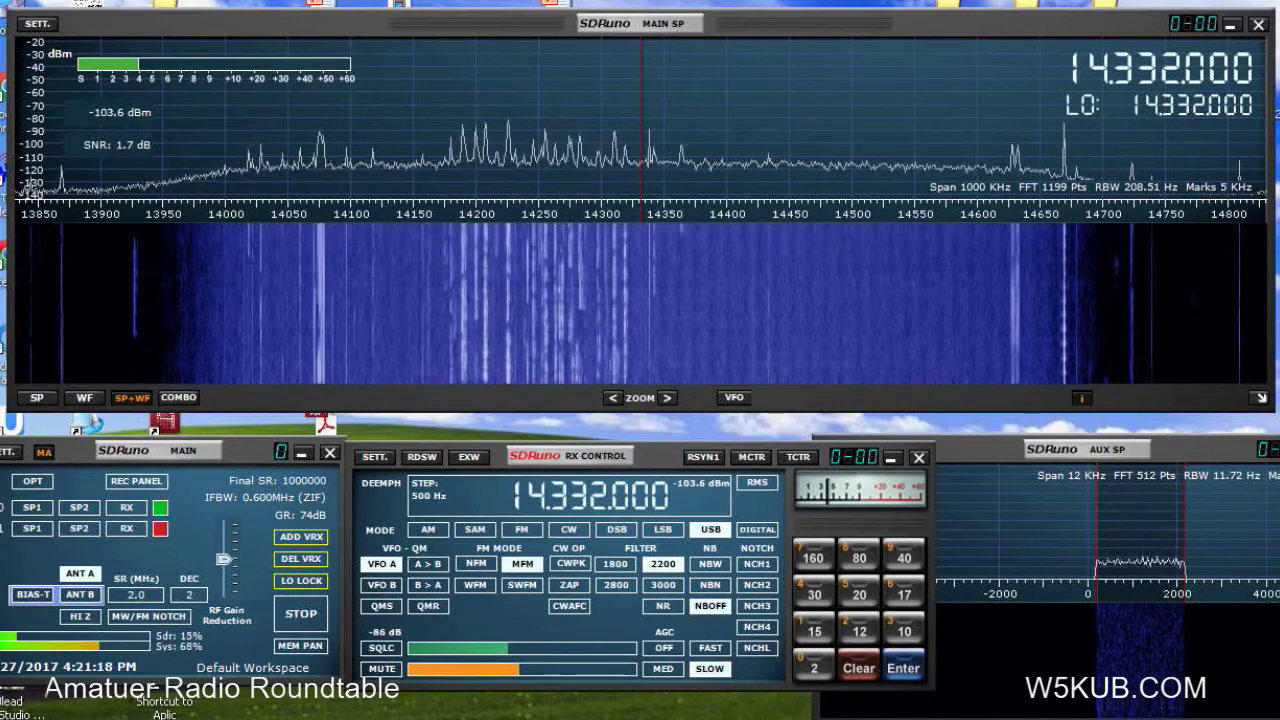
Step: Tune to 14.750.500 on the waterfall, and lower the frequency by its 100 kHz digit to about 14.250.000
left_click(1166, 300)
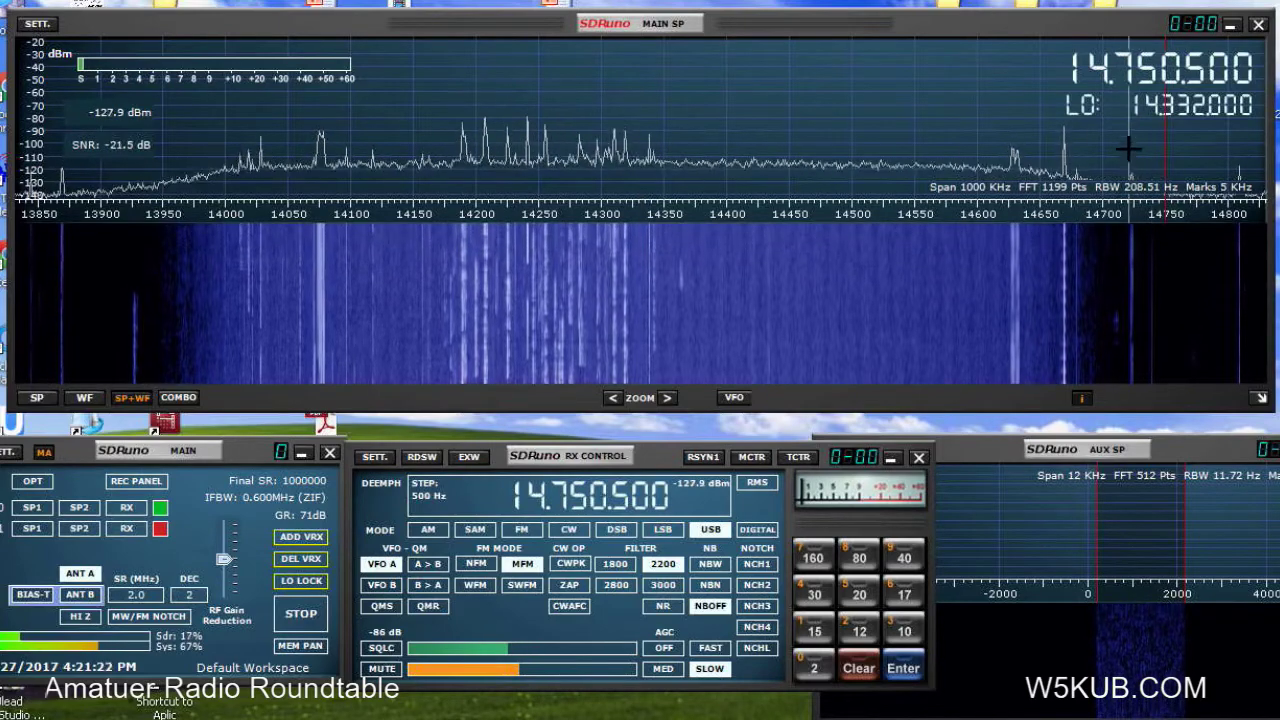
scroll(1123, 68, "down", 1)
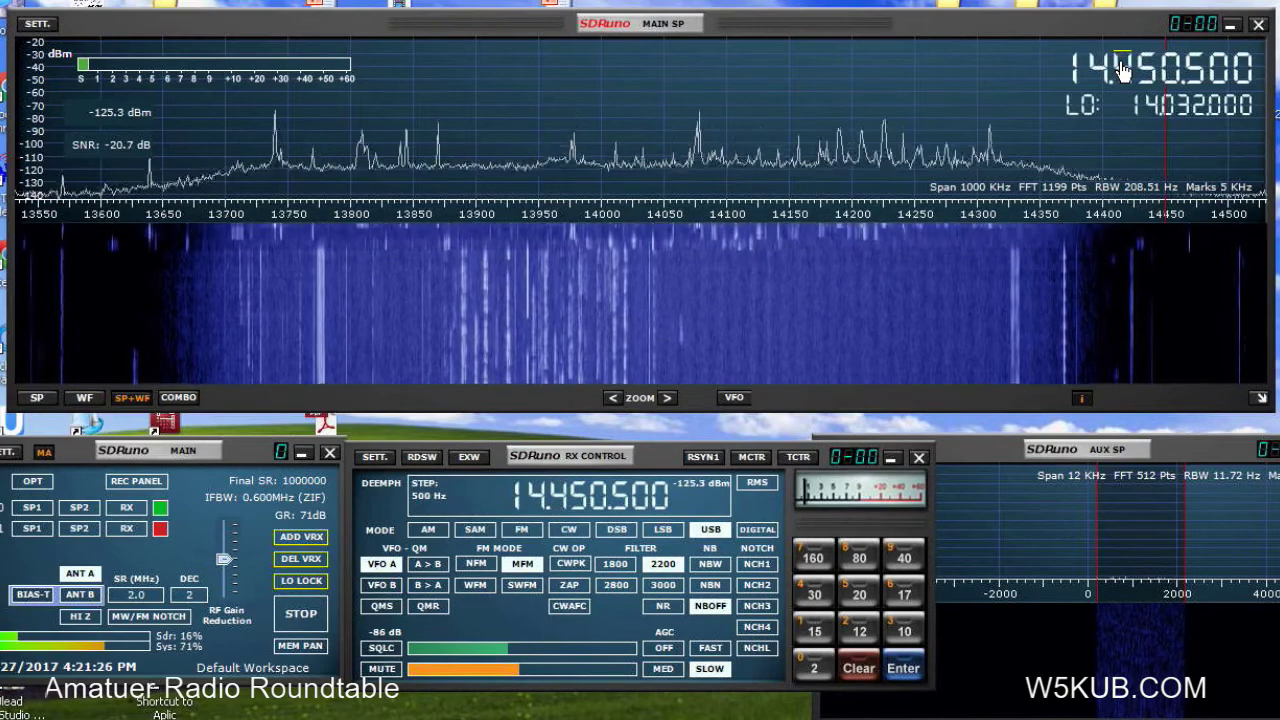
scroll(1123, 68, "down", 1)
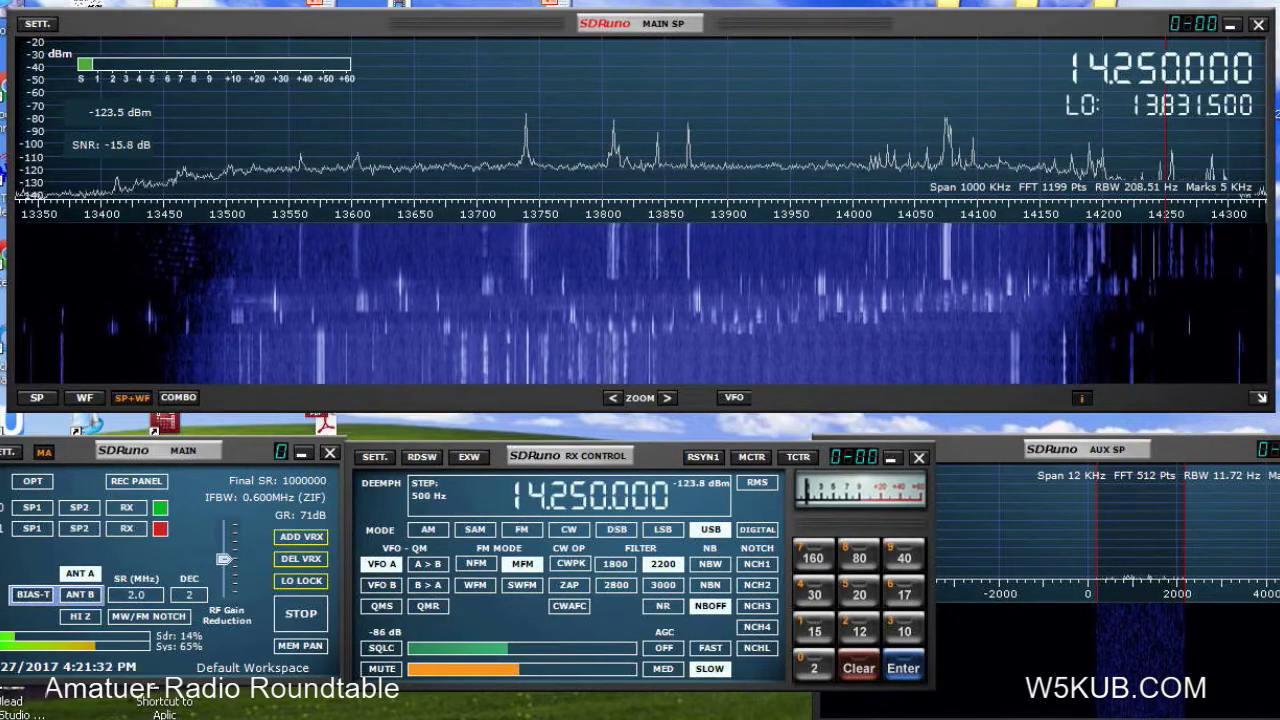
Step: Fine-tune the receiver up and down around 14.250.000, ending on the signal at 14.256.000
scroll(640, 300, "down", 5)
scroll(640, 300, "up", 3)
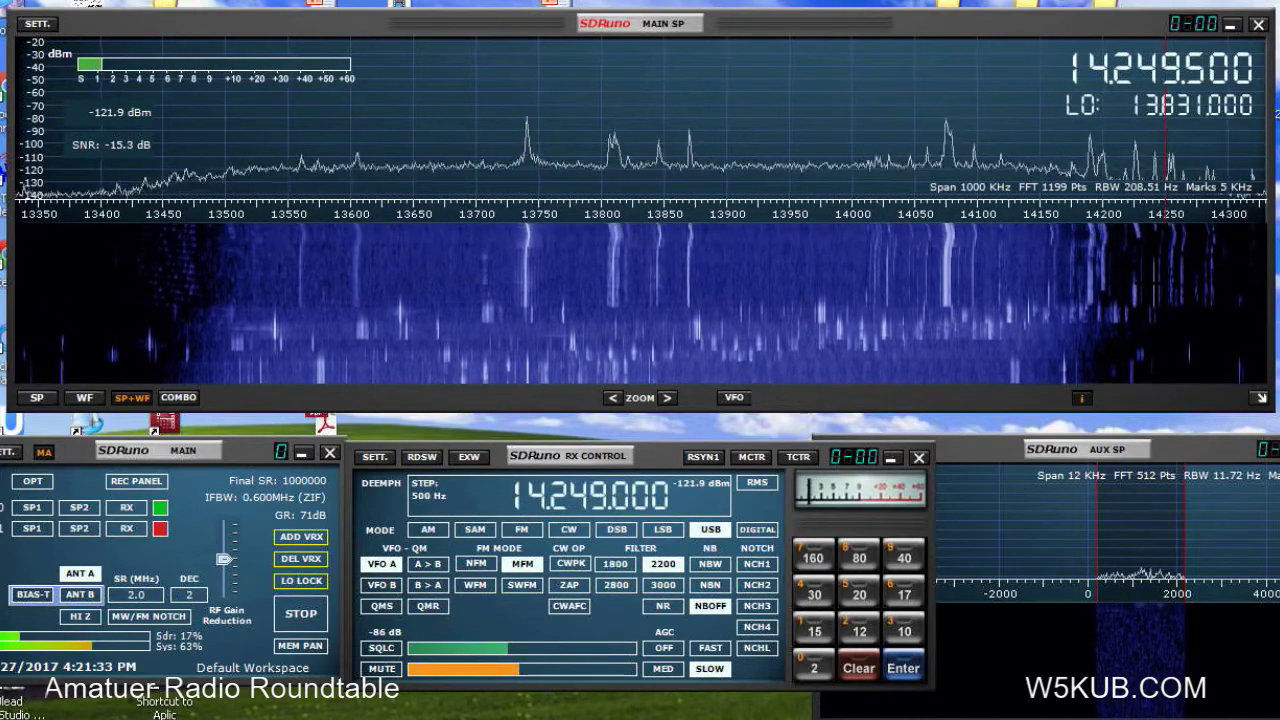
scroll(640, 300, "up", 6)
scroll(640, 300, "up", 1)
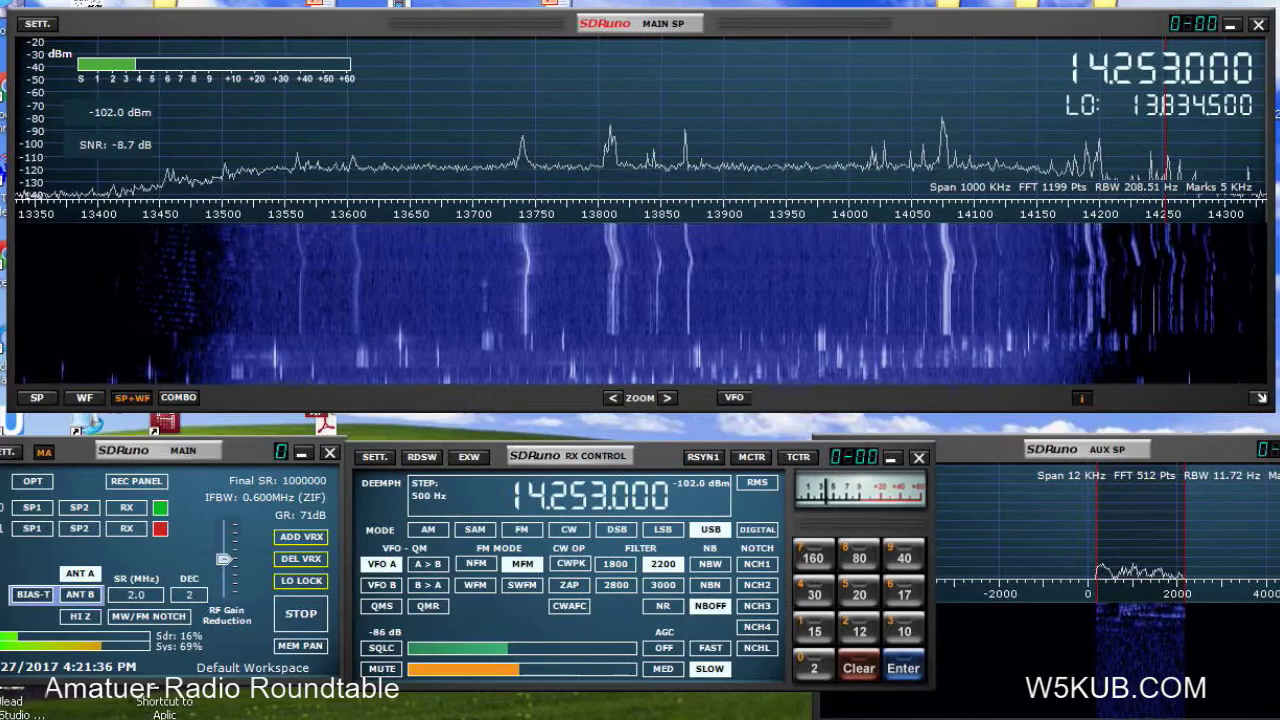
scroll(640, 300, "up", 1)
scroll(640, 300, "down", 4)
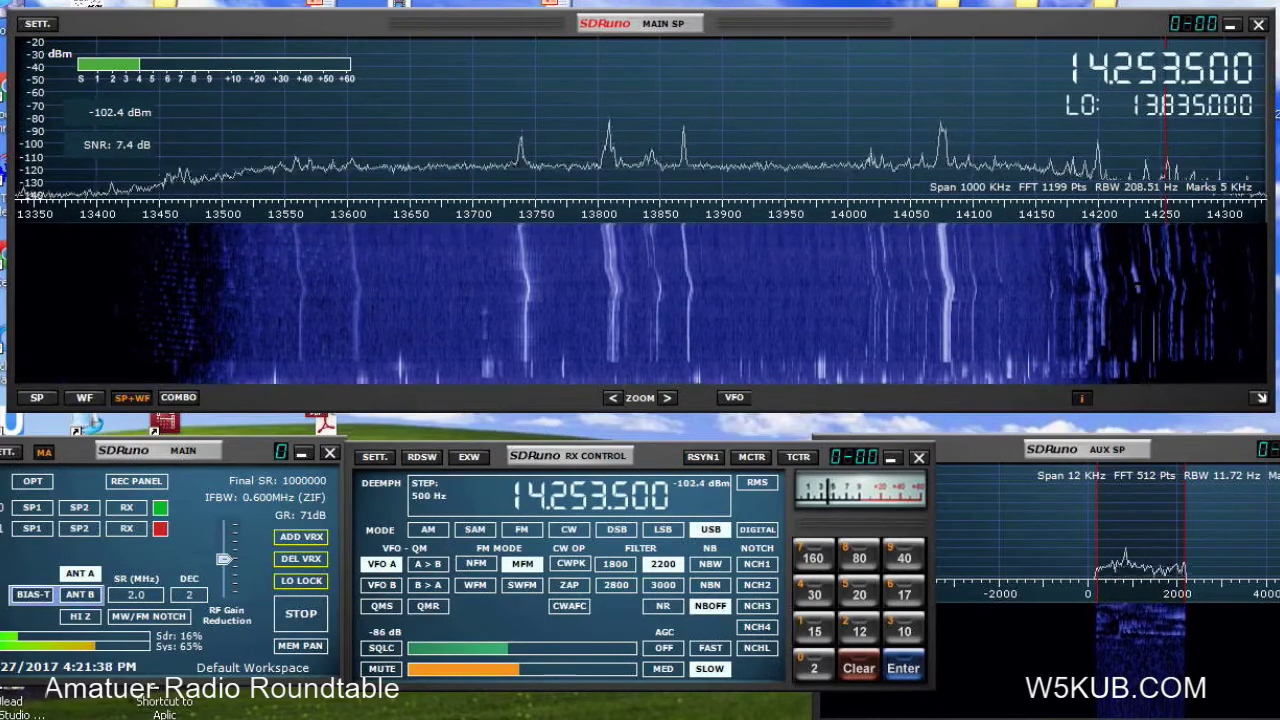
scroll(640, 300, "up", 2)
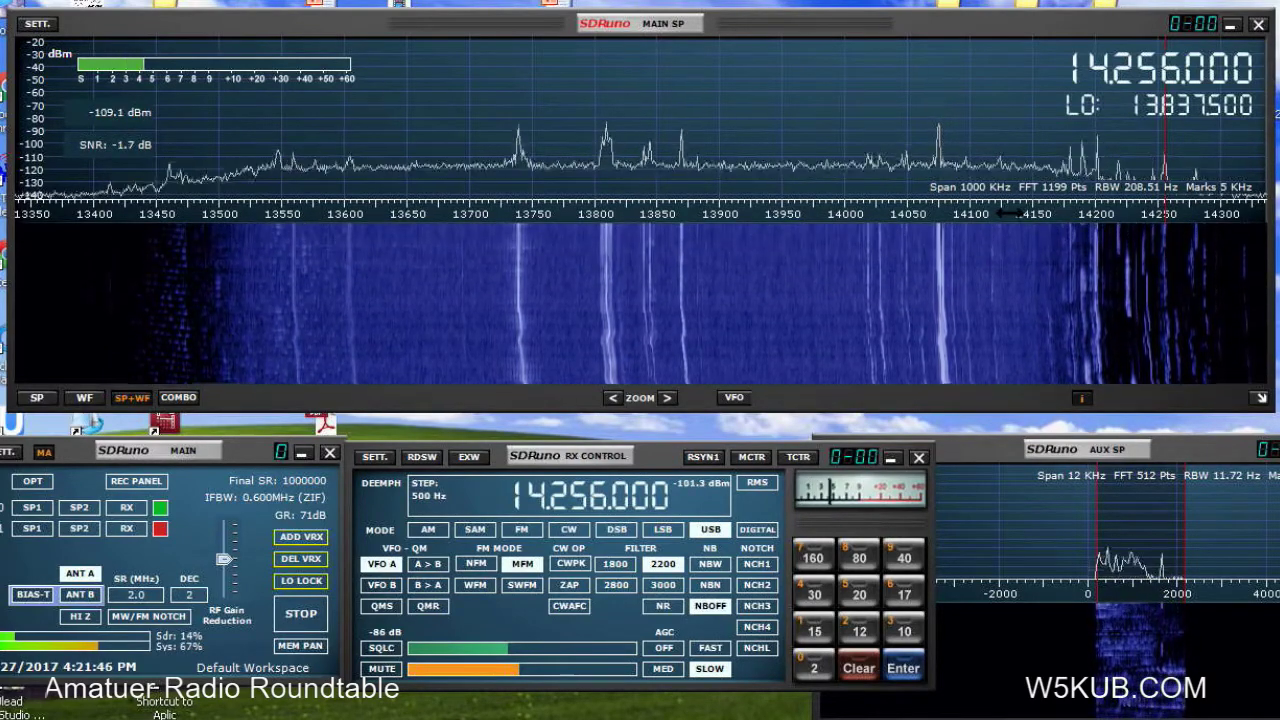
Step: Tune on the main spectrum to 14.190.000 and on to the signal peak at 14.225.000
left_click(1083, 172)
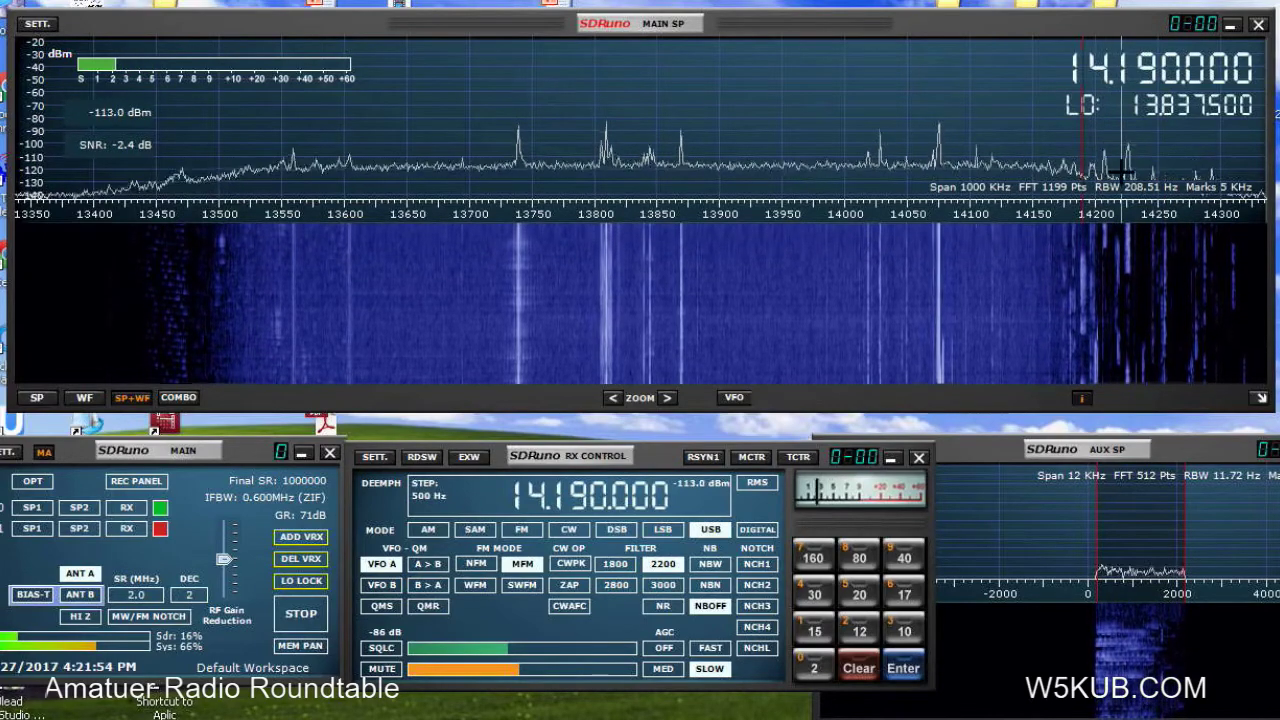
left_click(1127, 170)
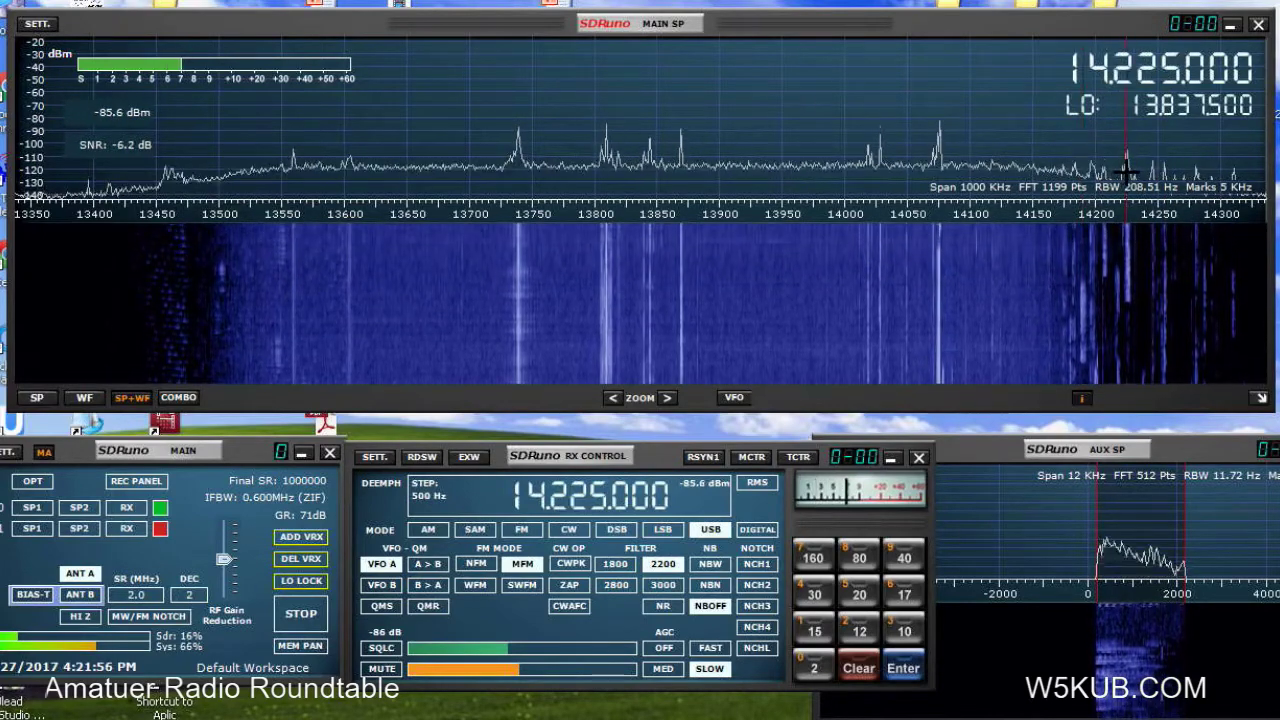
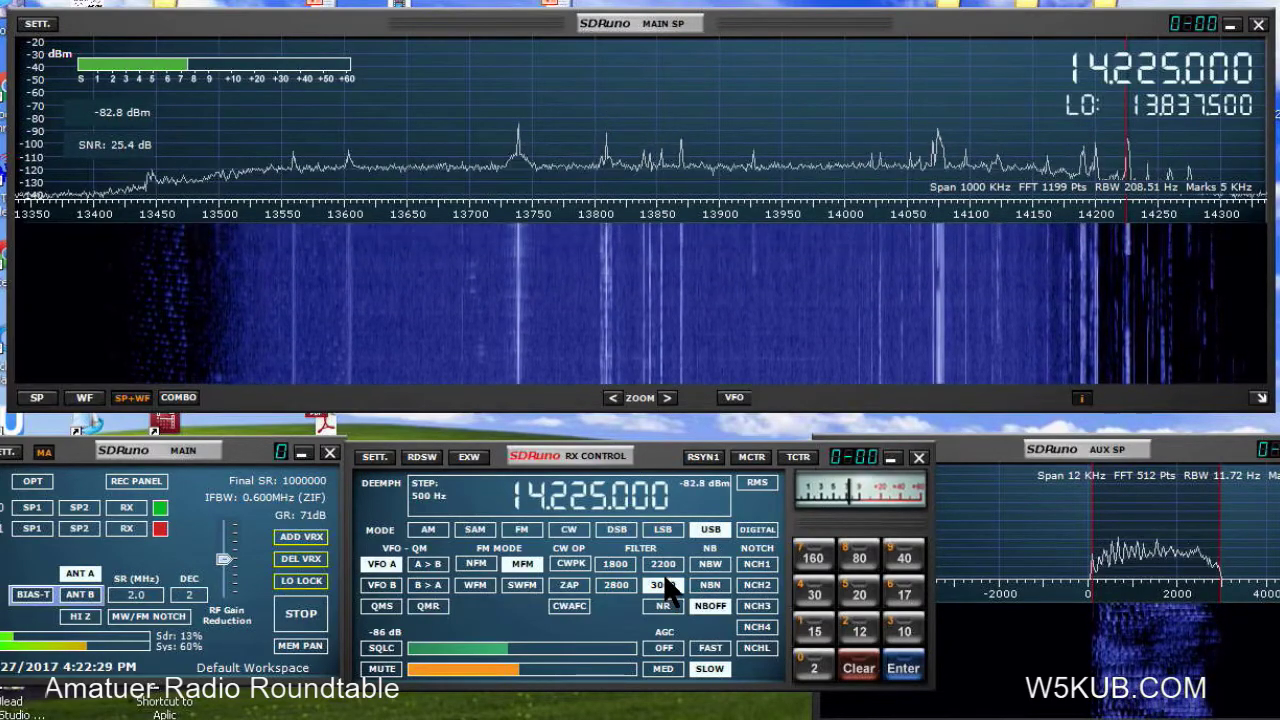
Step: Cycle the receive filter through the 2200, 3000 and 2800 presets to compare bandwidths, and finish on 1800
left_click(663, 563)
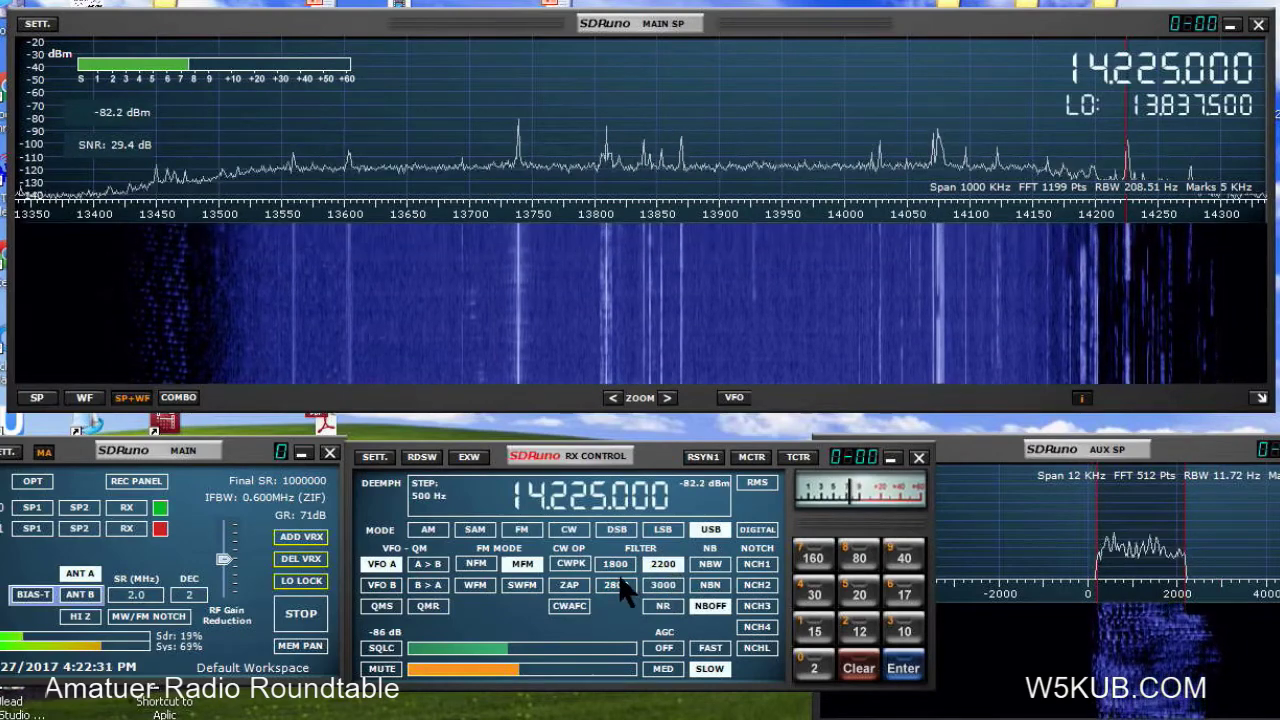
left_click(617, 565)
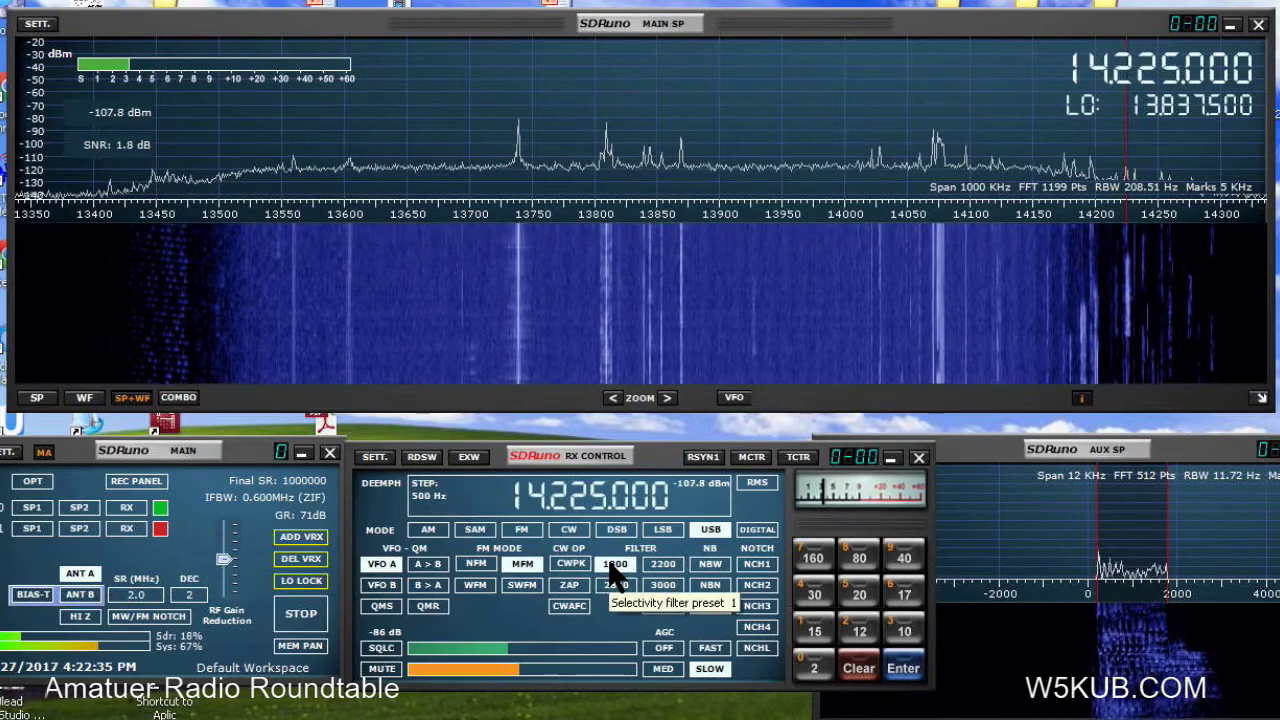
left_click(665, 566)
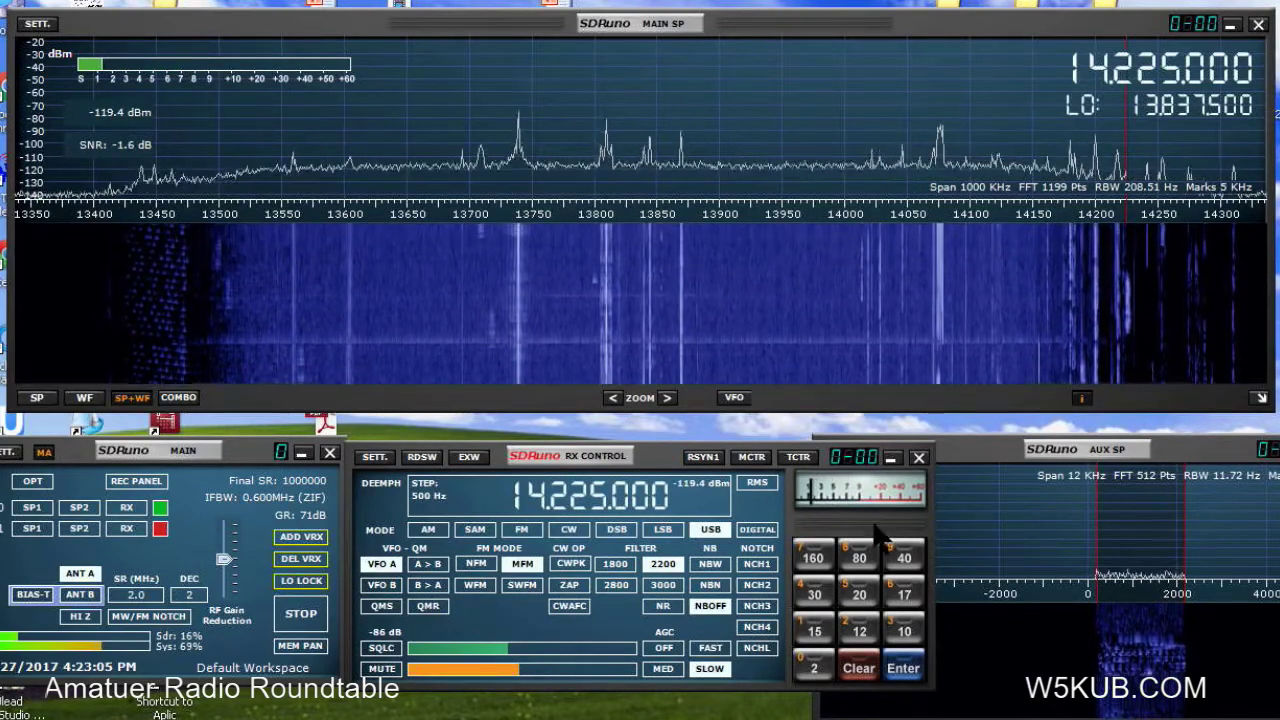
left_click(665, 588)
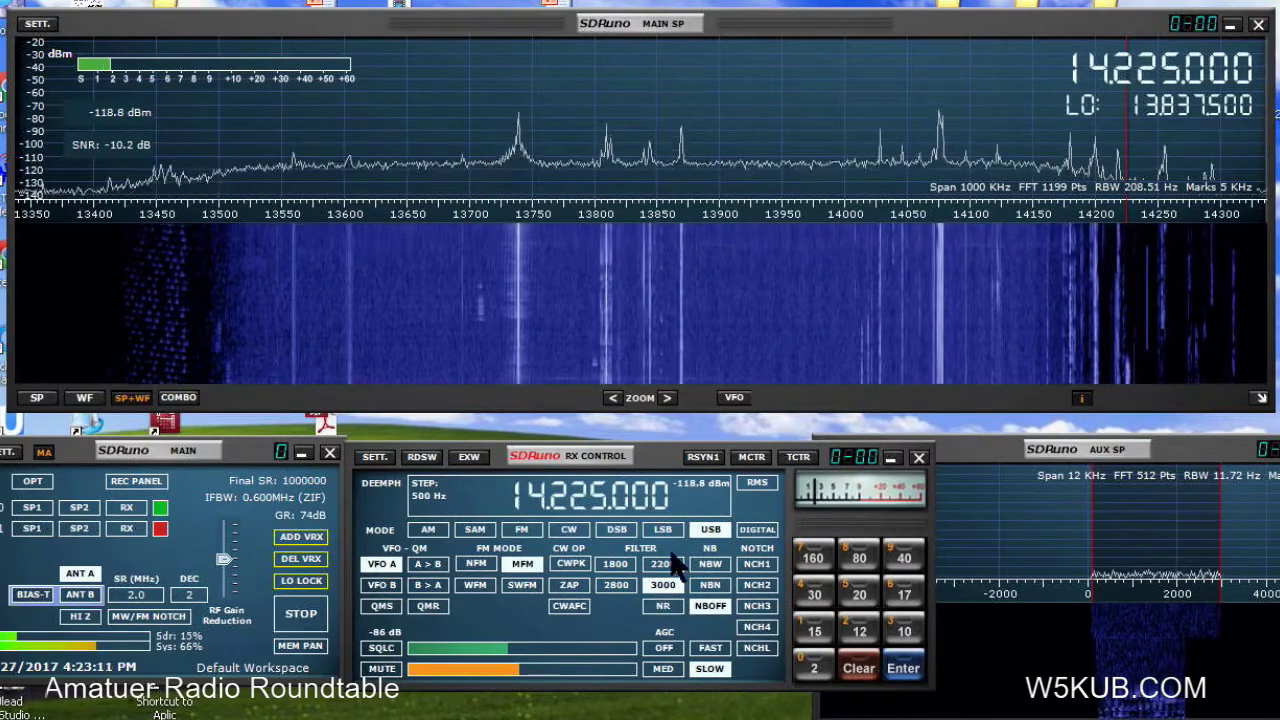
left_click(615, 585)
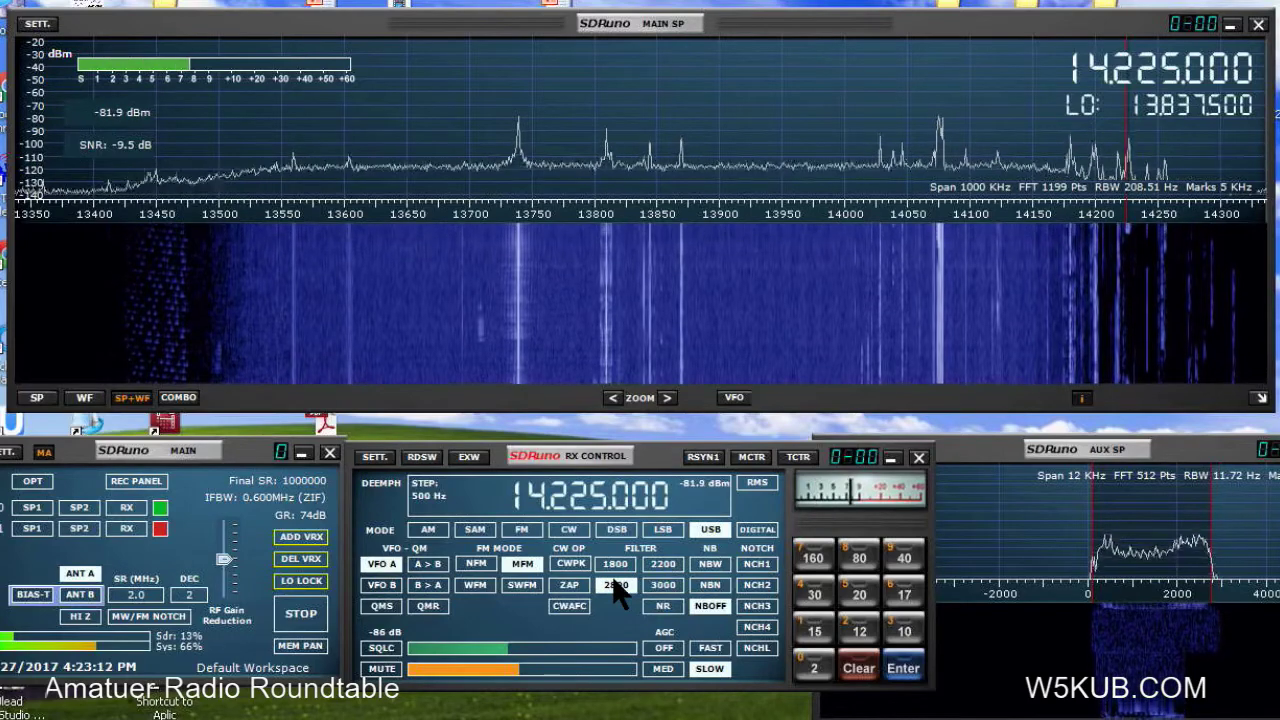
left_click(667, 568)
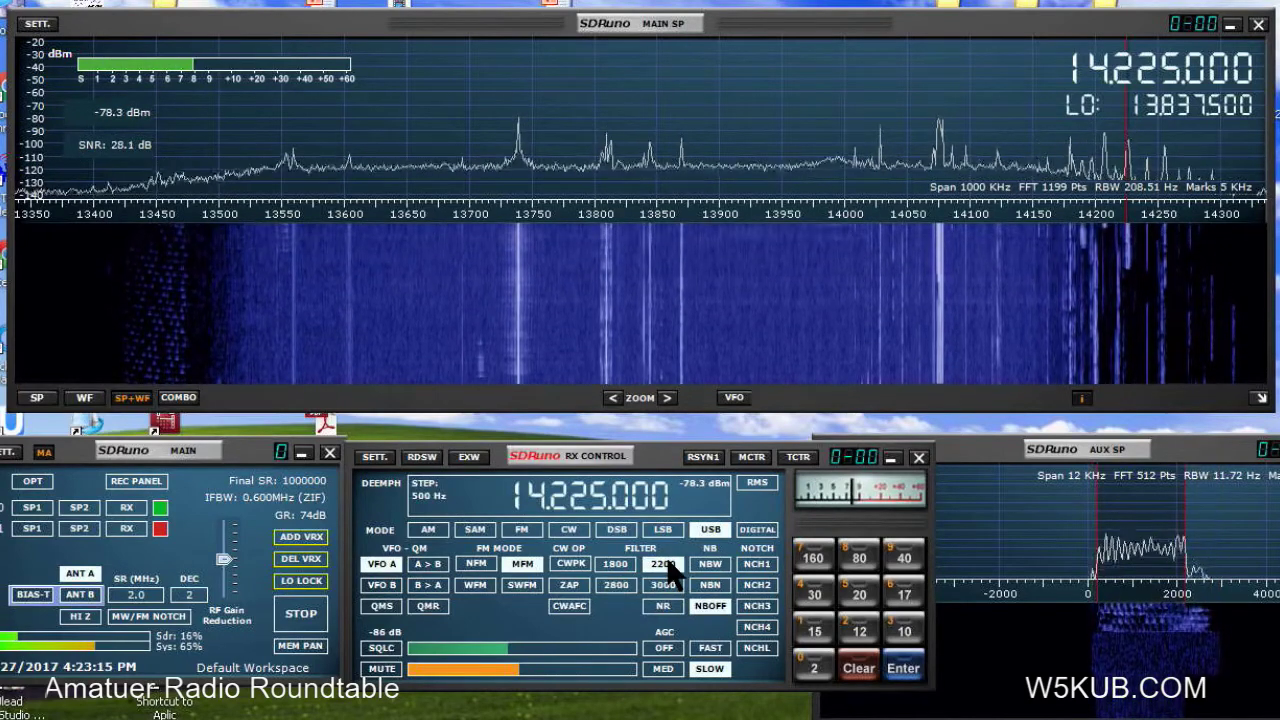
left_click(614, 565)
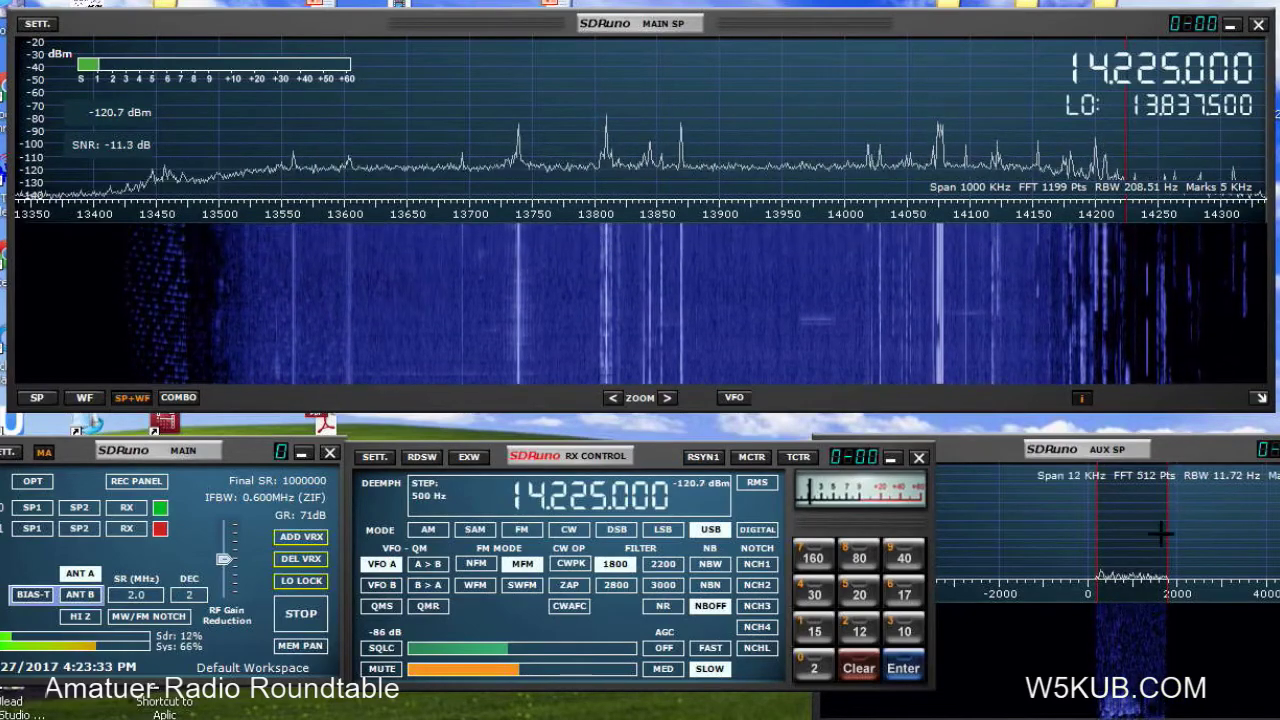
Step: Widen the passband's upper edge to about 3000 Hz in the auxiliary spectrum, and touch up the audio volume
left_click_drag(1170, 519, 1224, 519)
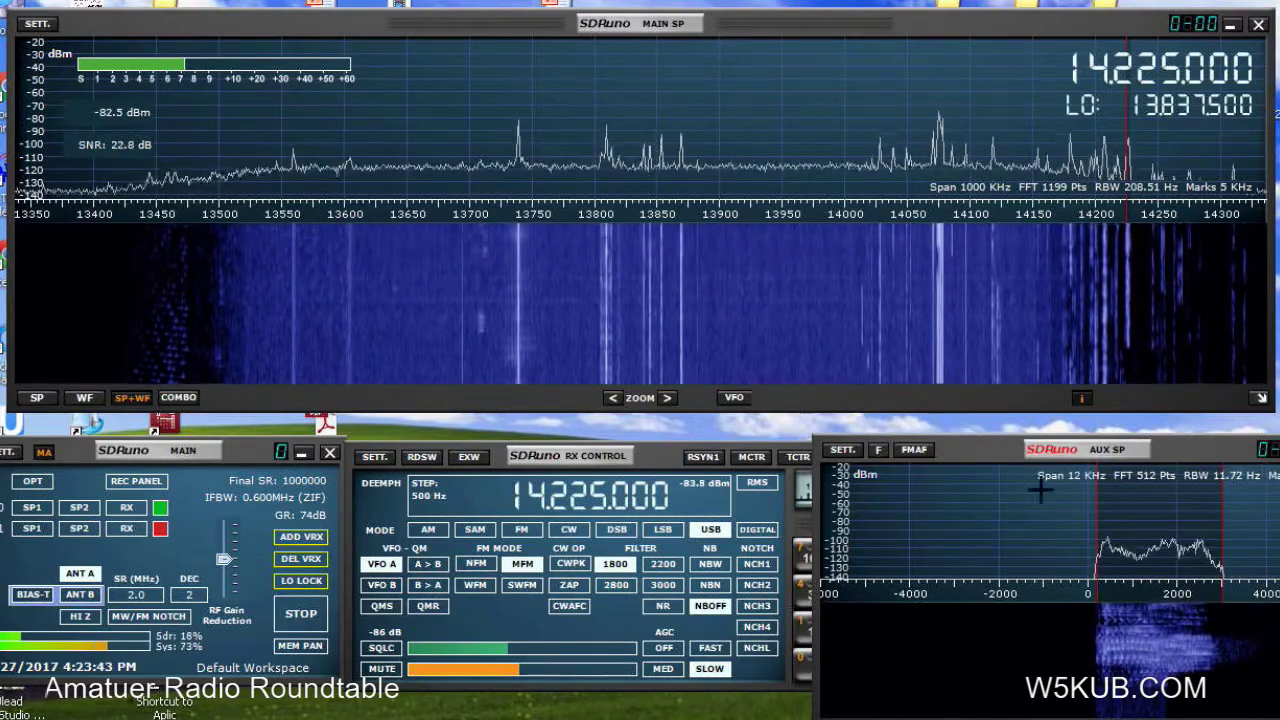
left_click(530, 678)
mouse_move(530, 678)
left_mouse_down()
mouse_move(505, 678)
mouse_move(636, 675)
mouse_move(492, 675)
mouse_move(645, 675)
mouse_move(420, 675)
mouse_move(552, 675)
mouse_move(522, 676)
left_mouse_up()
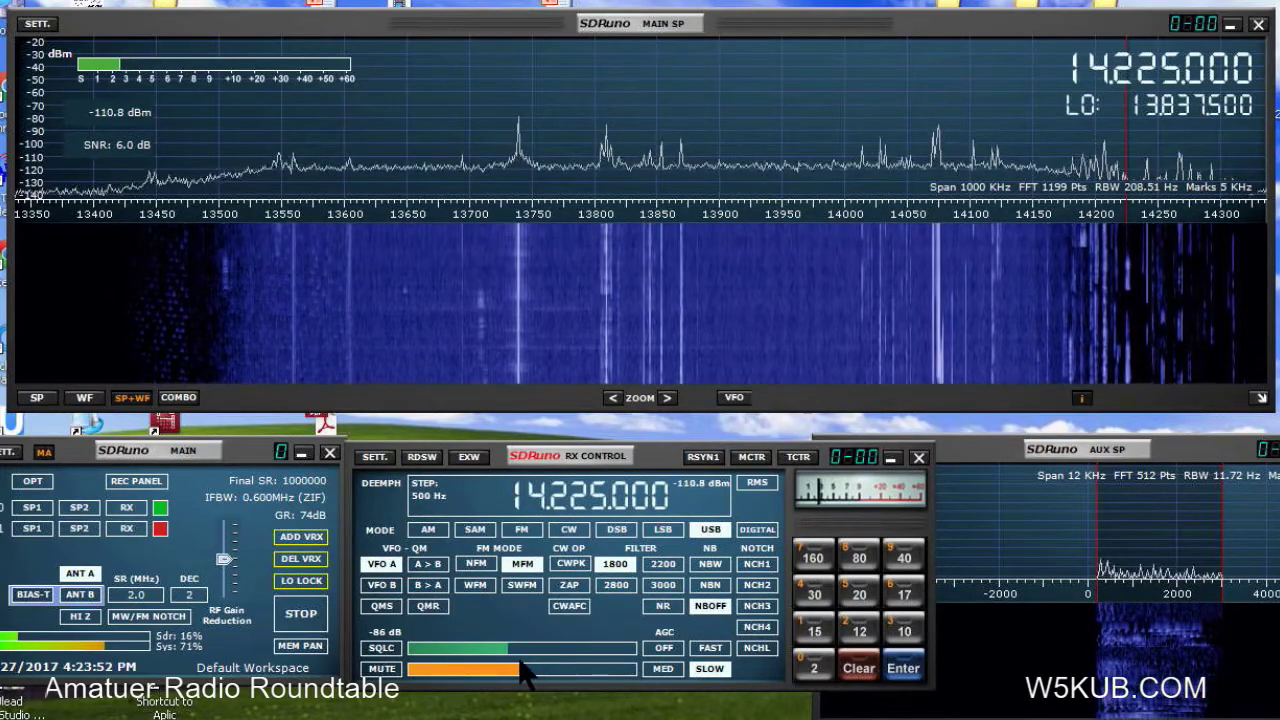
Step: Mute and unmute the receiver audio, and stop and restart the receiver
left_click(381, 668)
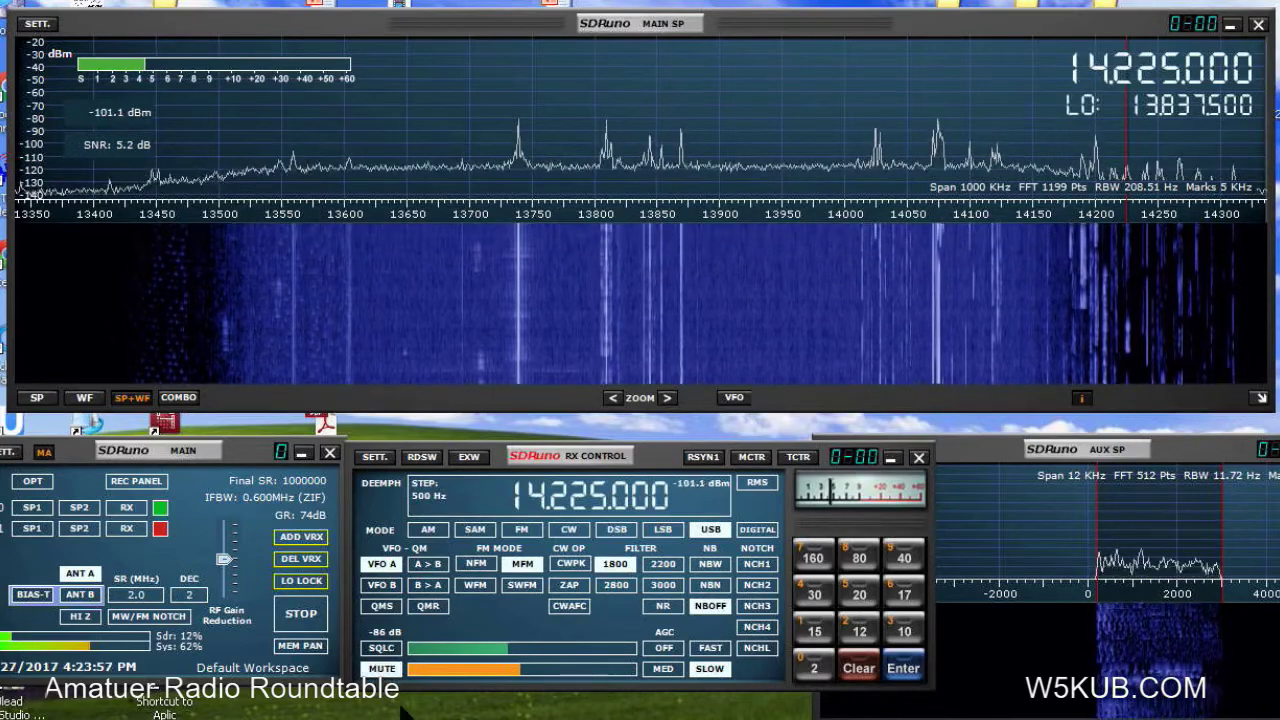
left_click(383, 670)
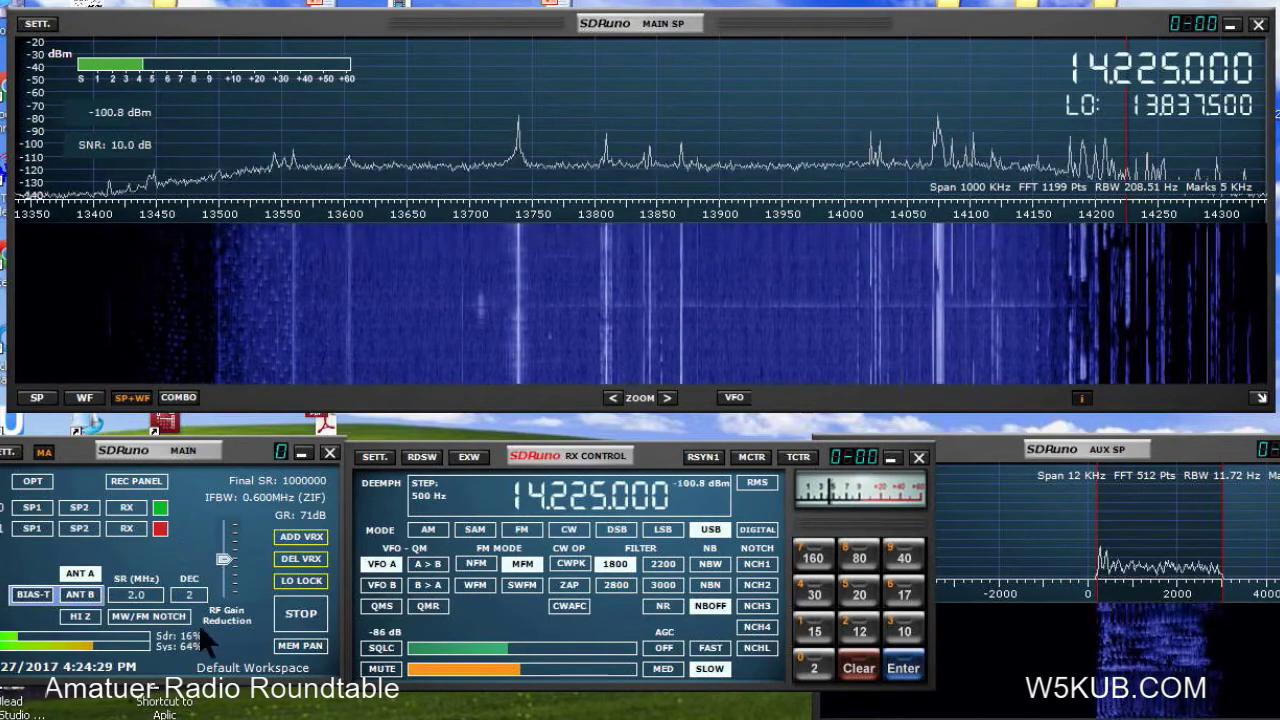
left_click(294, 616)
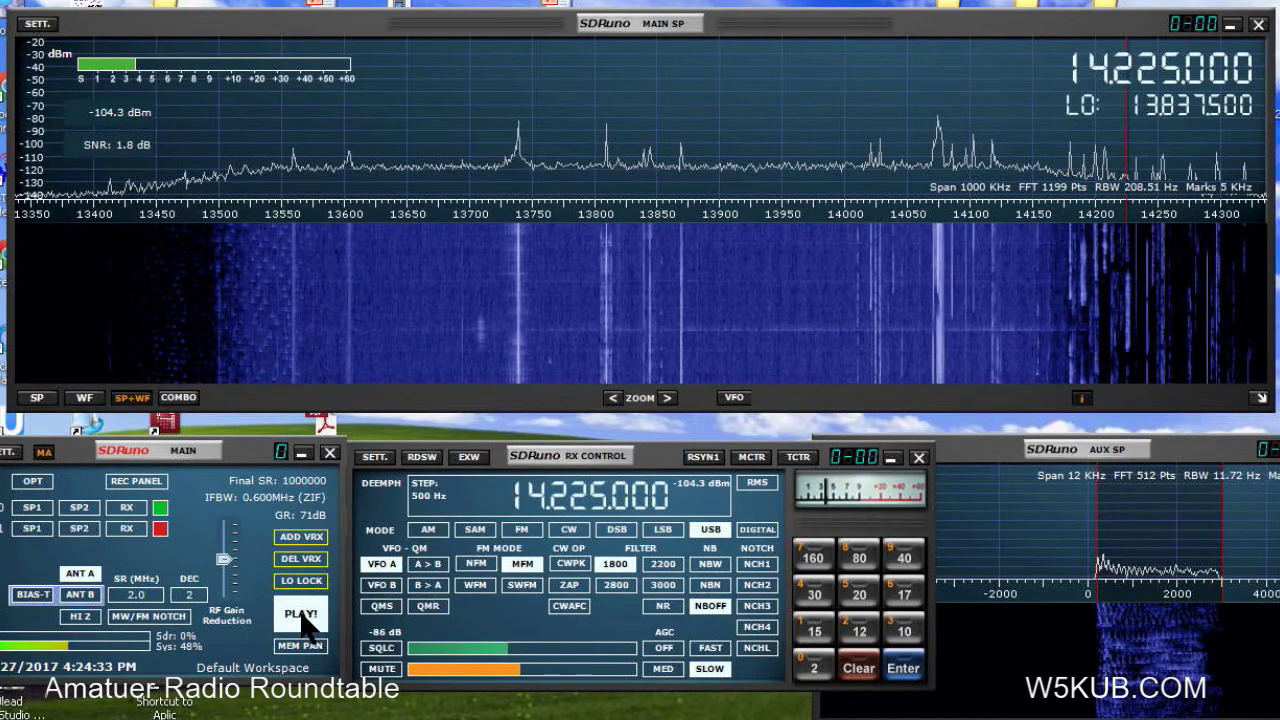
left_click(300, 622)
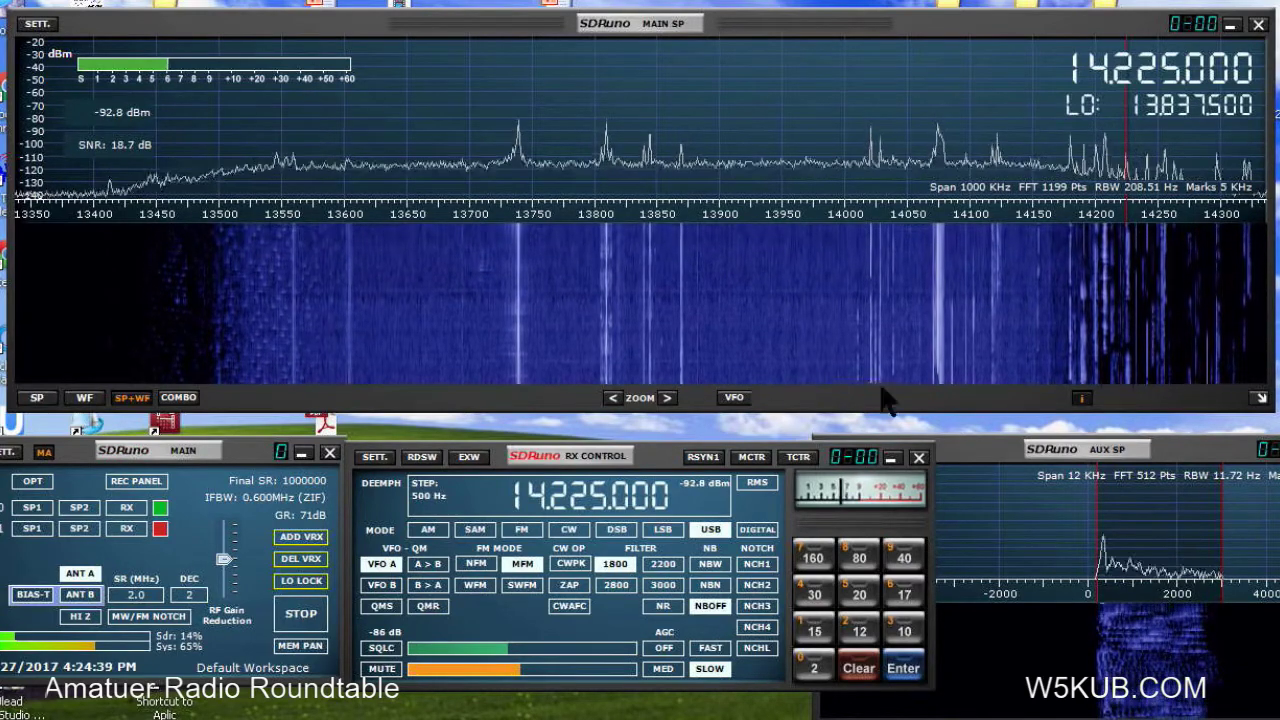
Step: Tune on the main spectrum to the signal near 14.210.000 and fine-tune it in 500 Hz steps to 14.207.500
left_click(1107, 140)
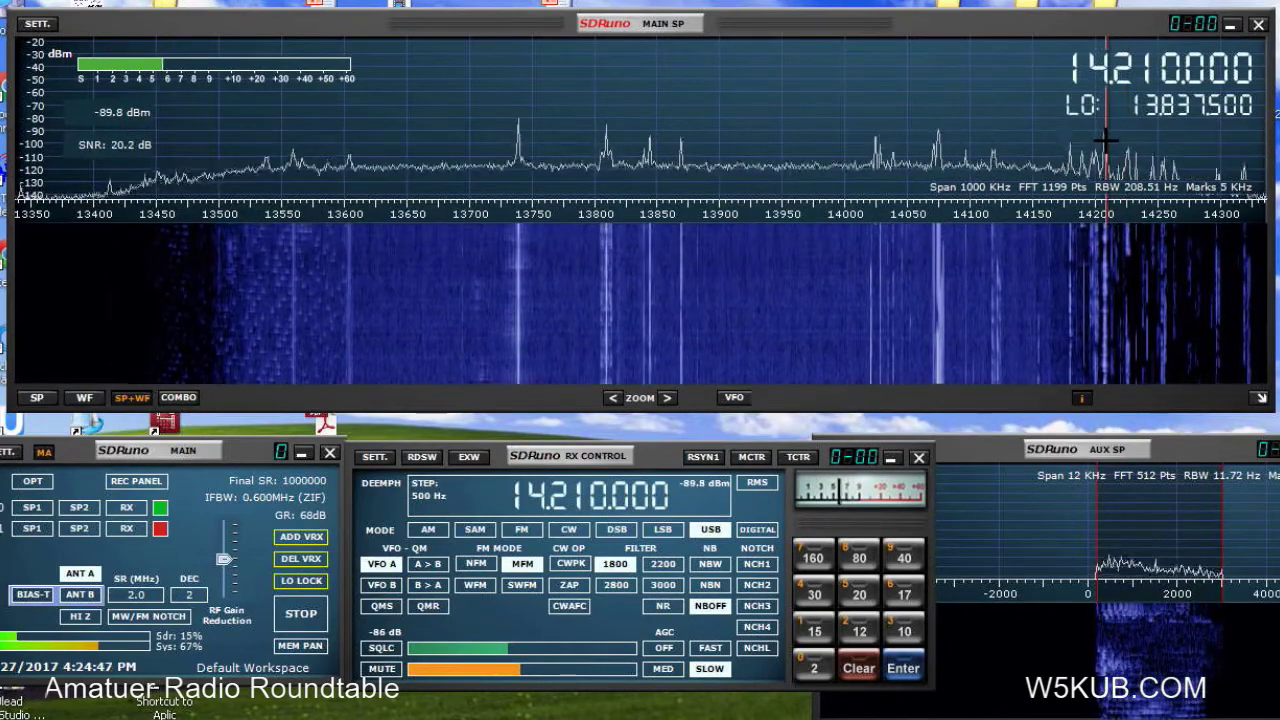
left_click(1104, 140)
scroll(1104, 160, "down", 3)
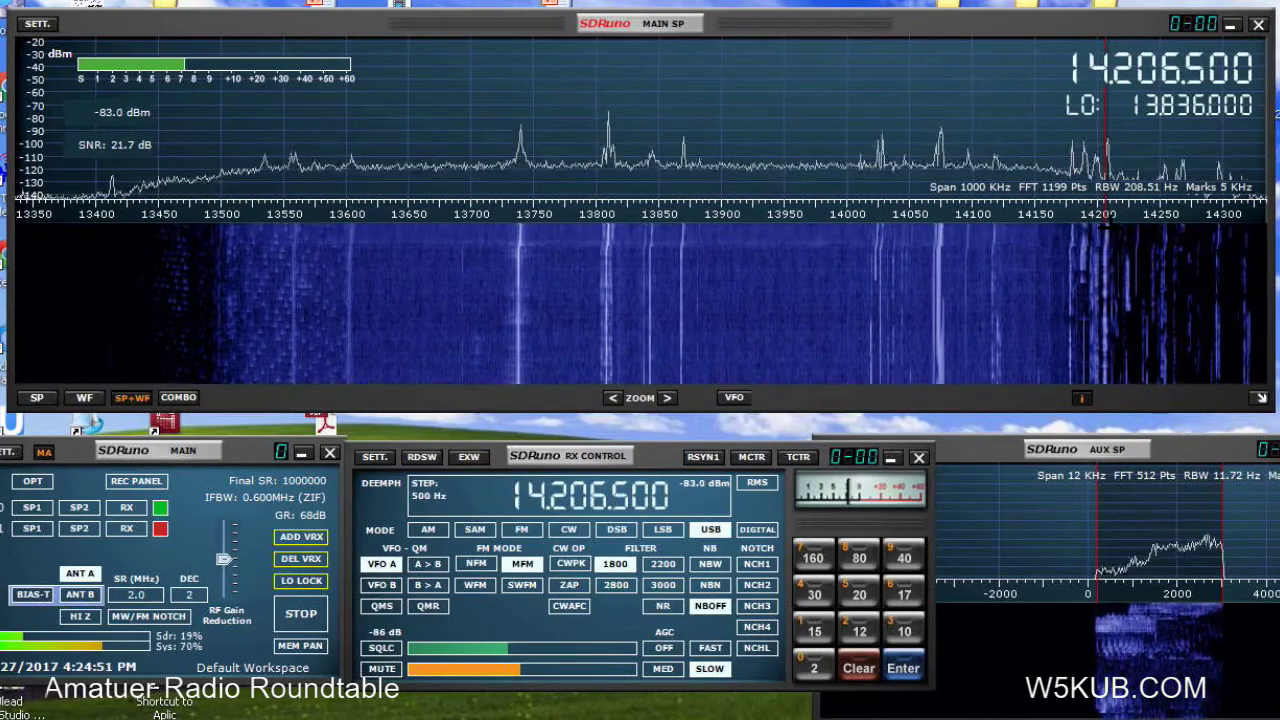
scroll(1104, 222, "up", 2)
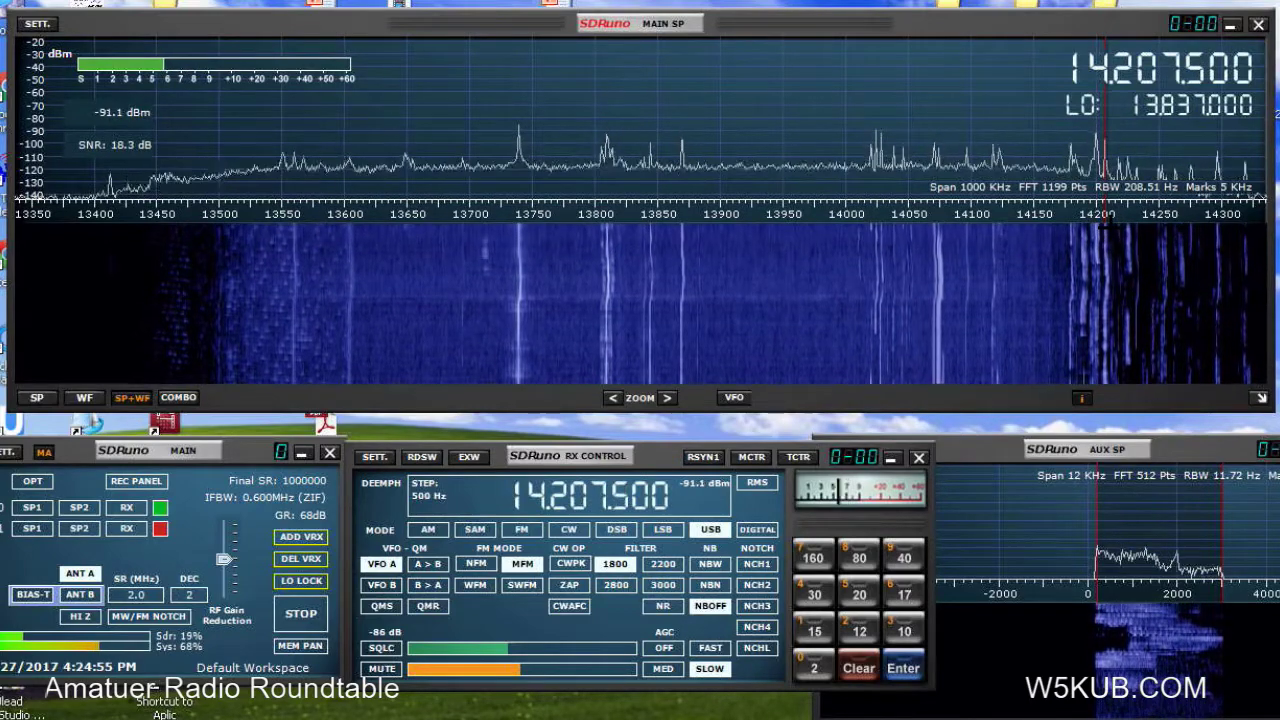
Step: Tune to the neighbouring signal peak near 14.198.500 and fine-tune it in 500 Hz steps to 14.200.000
left_click(1095, 145)
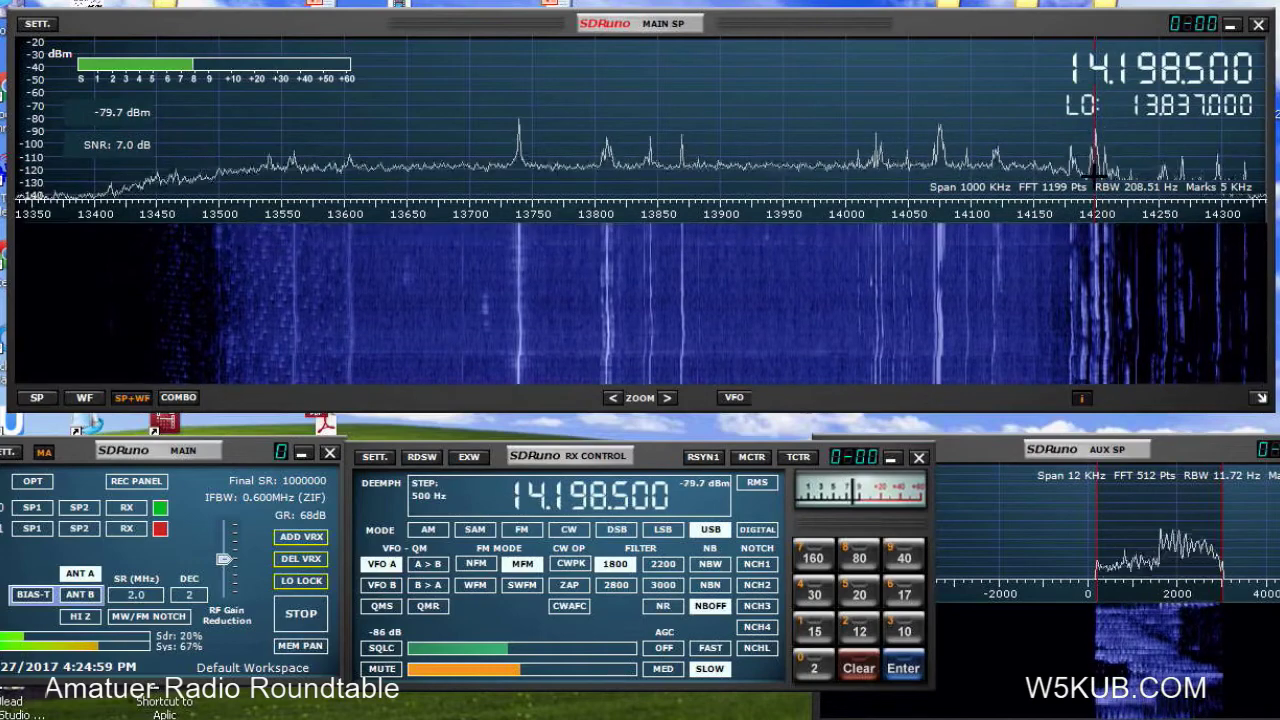
scroll(1097, 172, "down", 2)
scroll(1097, 172, "up", 2)
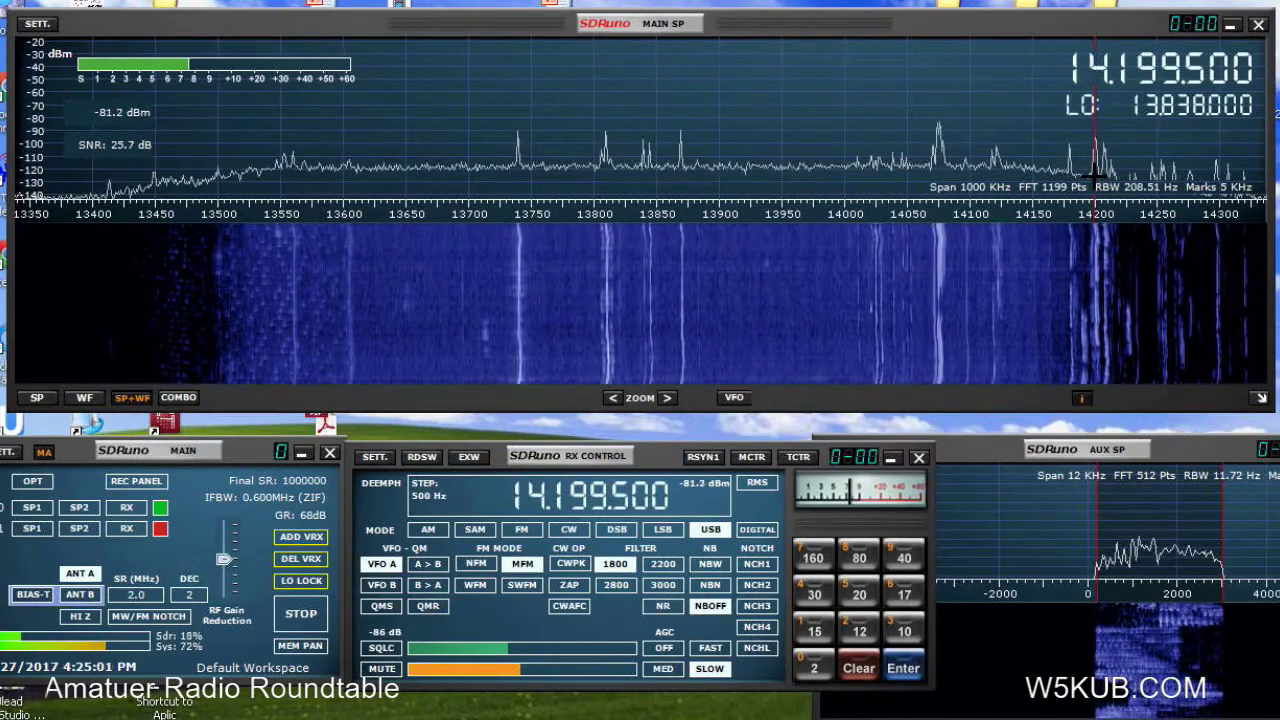
scroll(1097, 172, "up", 1)
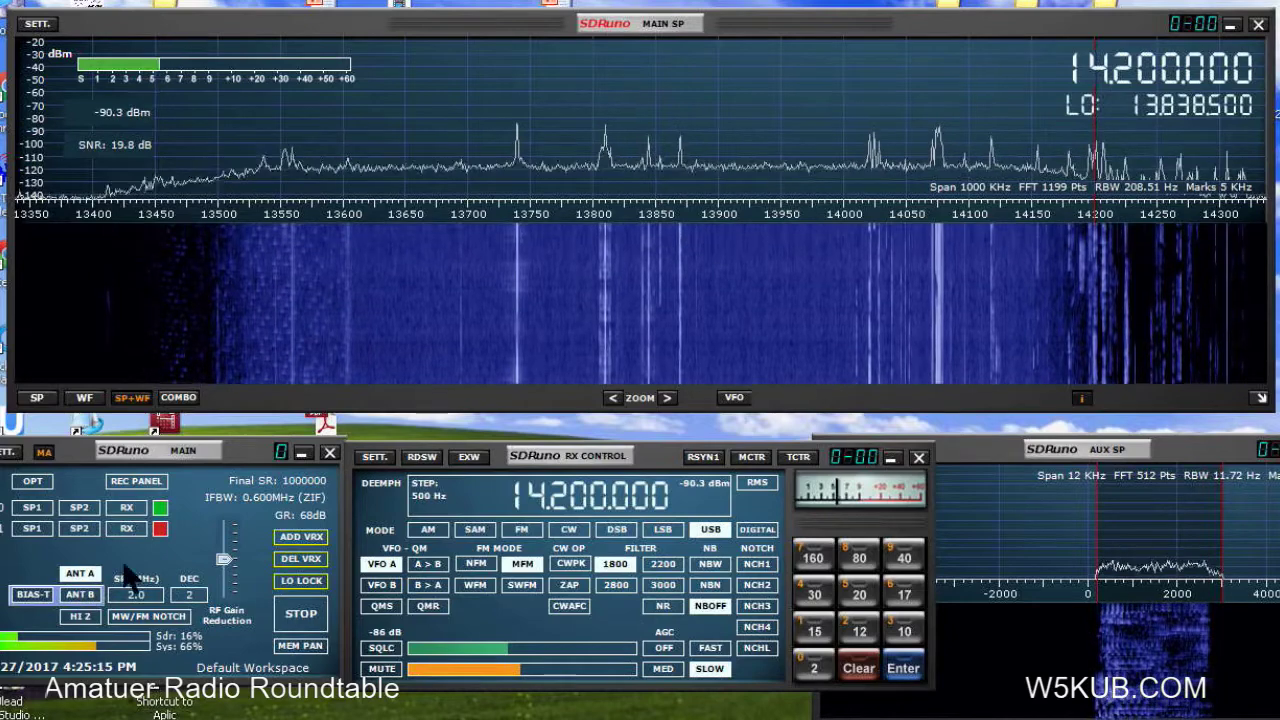
Step: Switch the antenna input to ANT B and HI Z to compare reception, and return to ANT A
left_click(82, 596)
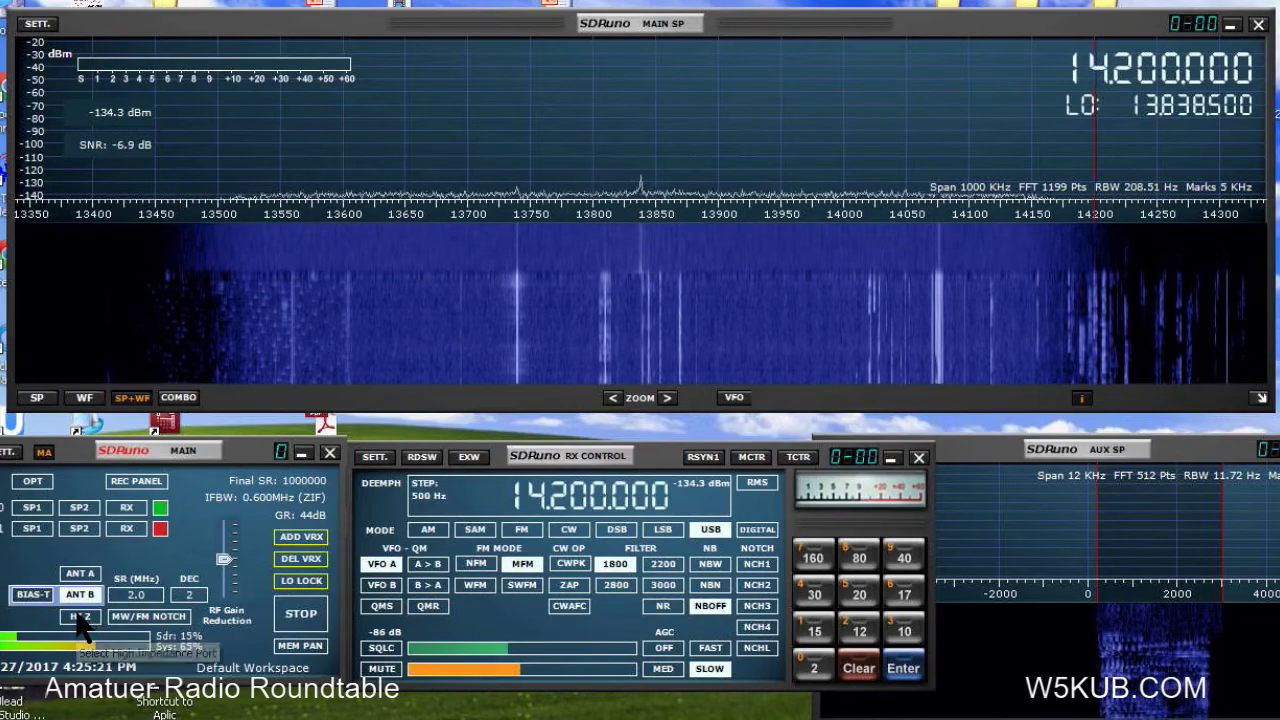
left_click(80, 617)
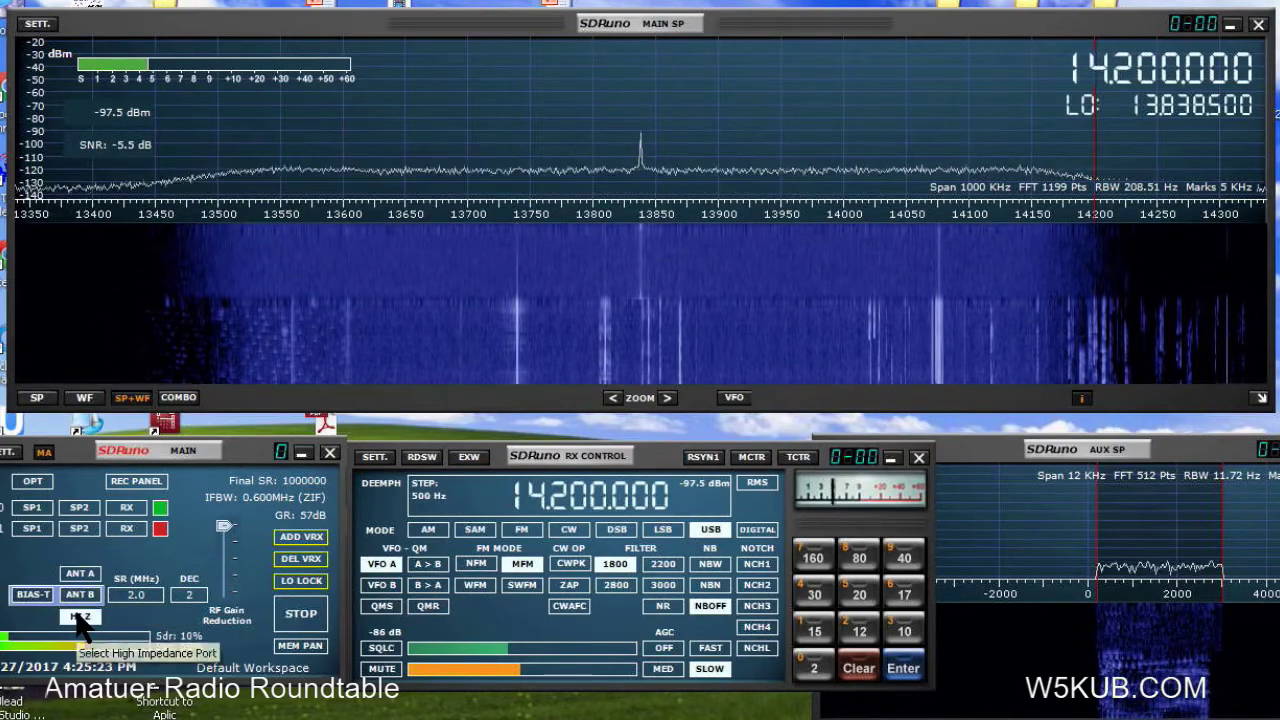
left_click(82, 594)
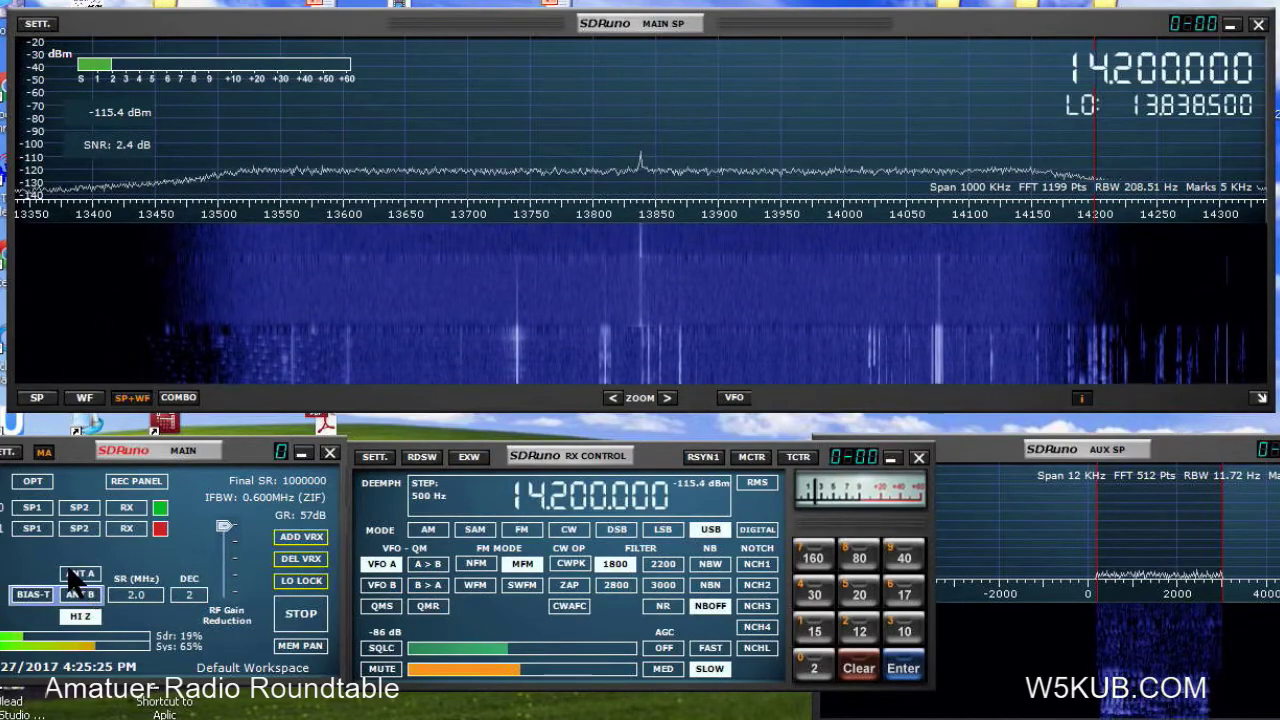
left_click(75, 576)
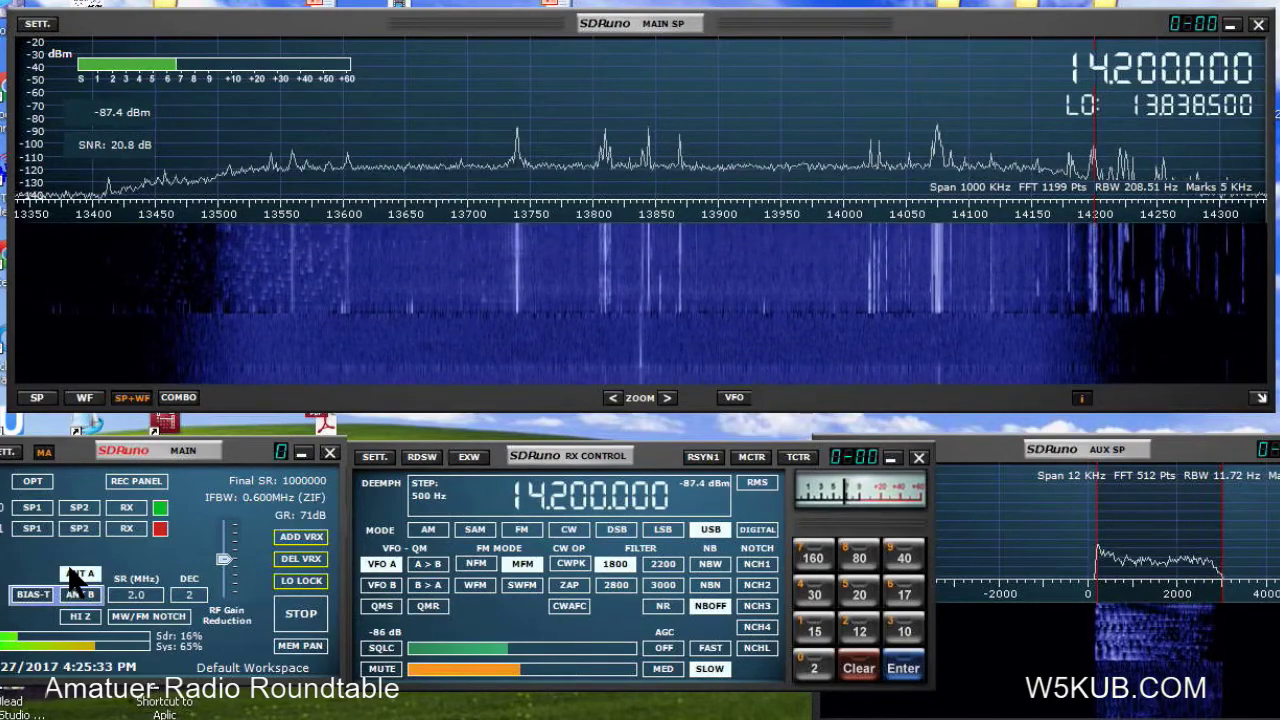
Step: Reposition the Main and RX Control windows slightly lower beneath the main spectrum, leaving a small gap between them
left_click_drag(237, 432, 239, 440)
left_click_drag(672, 455, 566, 447)
left_click_drag(523, 443, 687, 463)
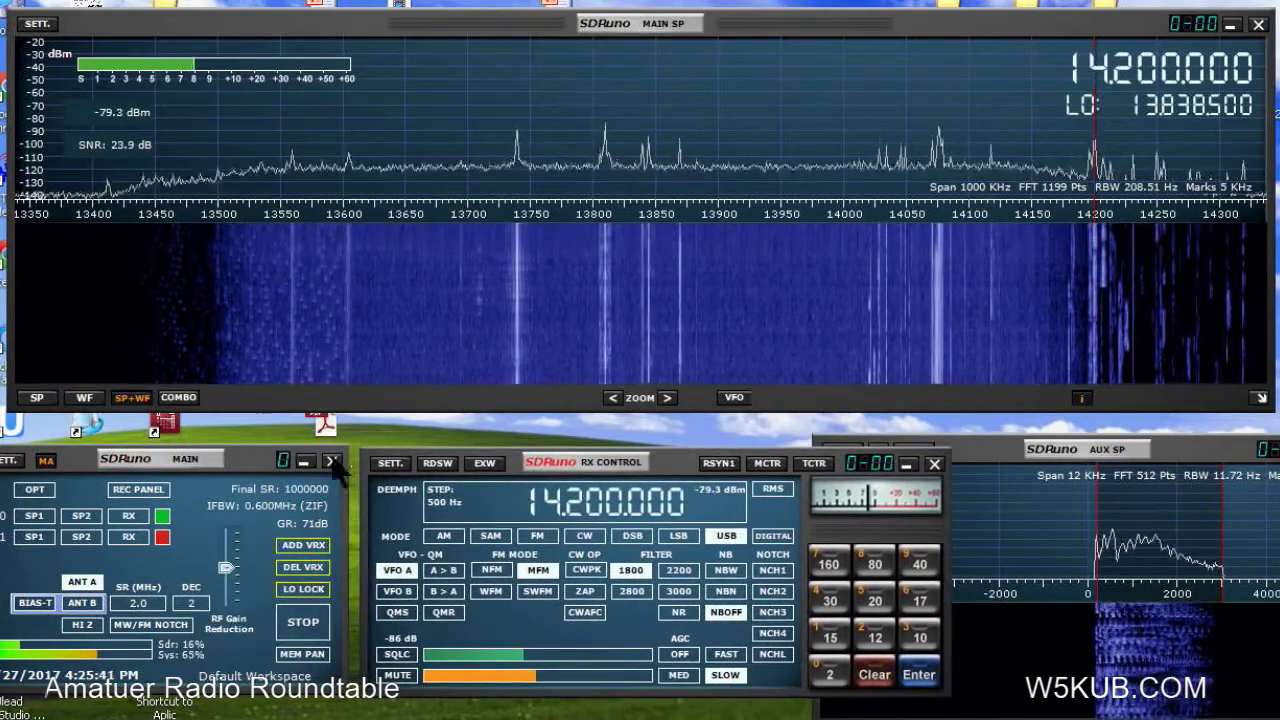